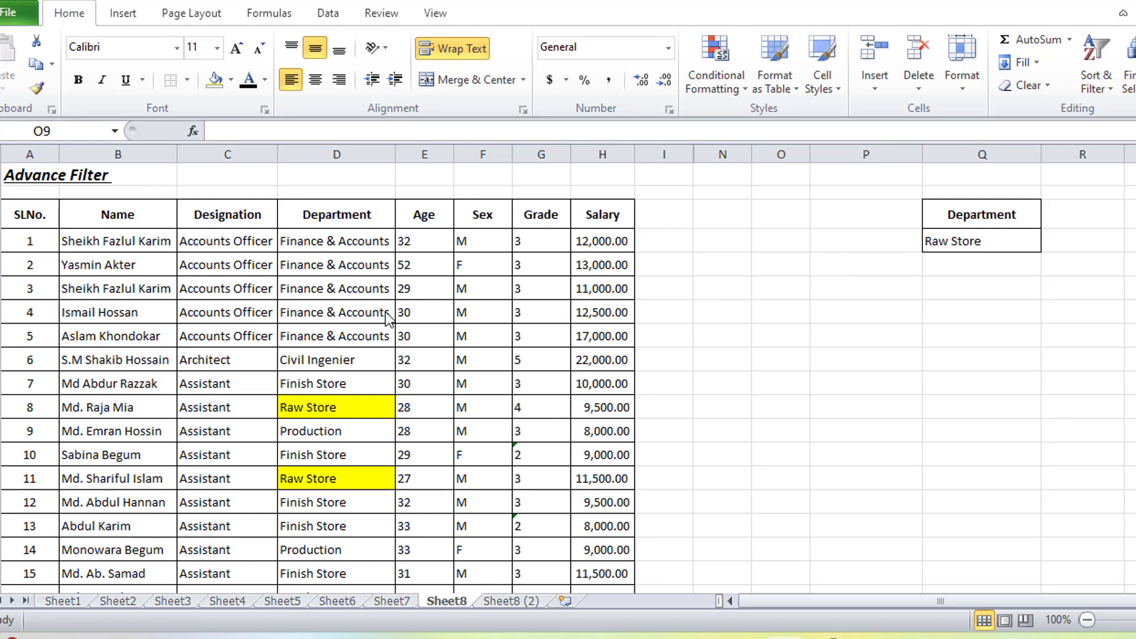
Examine the employee table and the separate Department criteria block in Q3:Q4
left_click(21, 214)
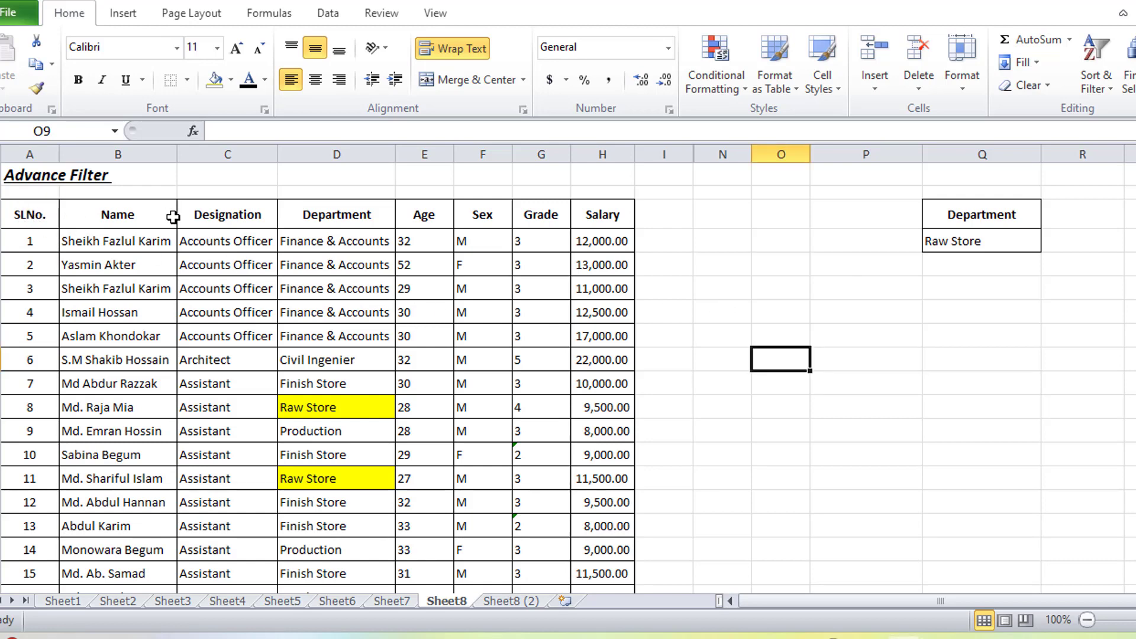
left_click(115, 215)
left_click_drag(31, 216, 595, 505)
left_click(602, 527)
scroll(645, 485, "up", 2)
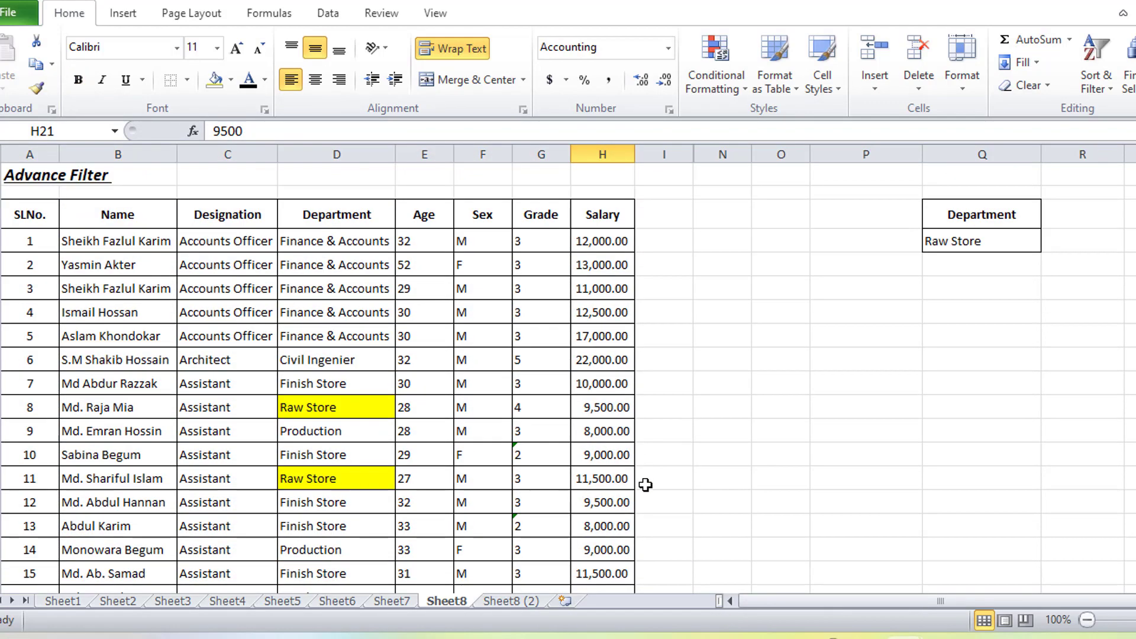
left_click(591, 227)
left_click_drag(943, 223, 1028, 241)
left_click(1002, 241)
left_click(974, 222)
left_click(1027, 241)
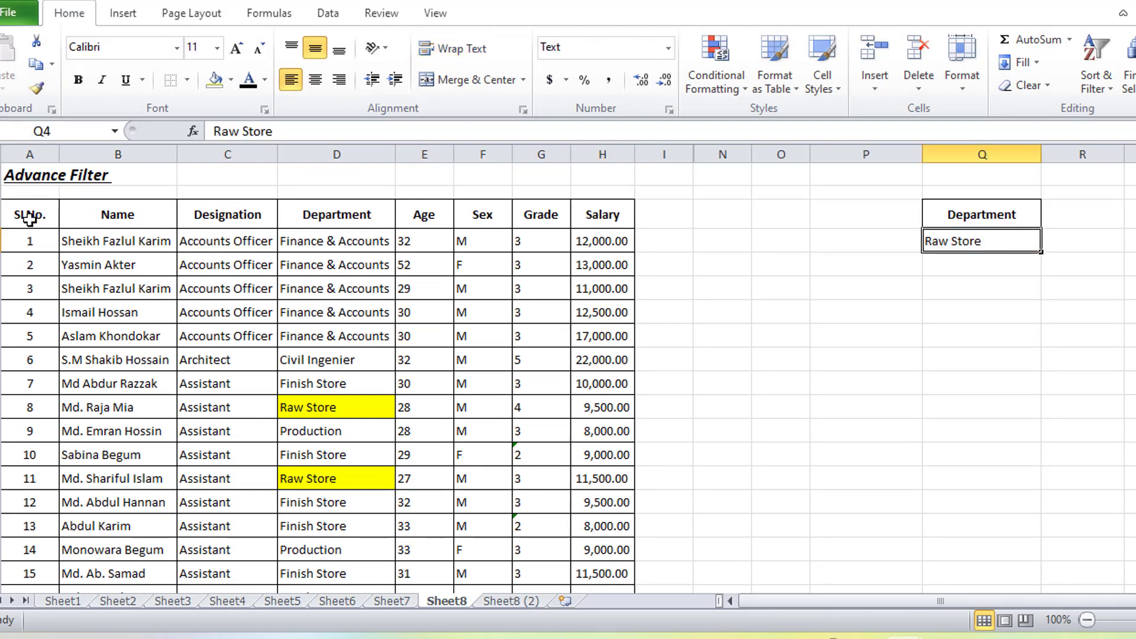
left_click_drag(30, 219, 591, 553)
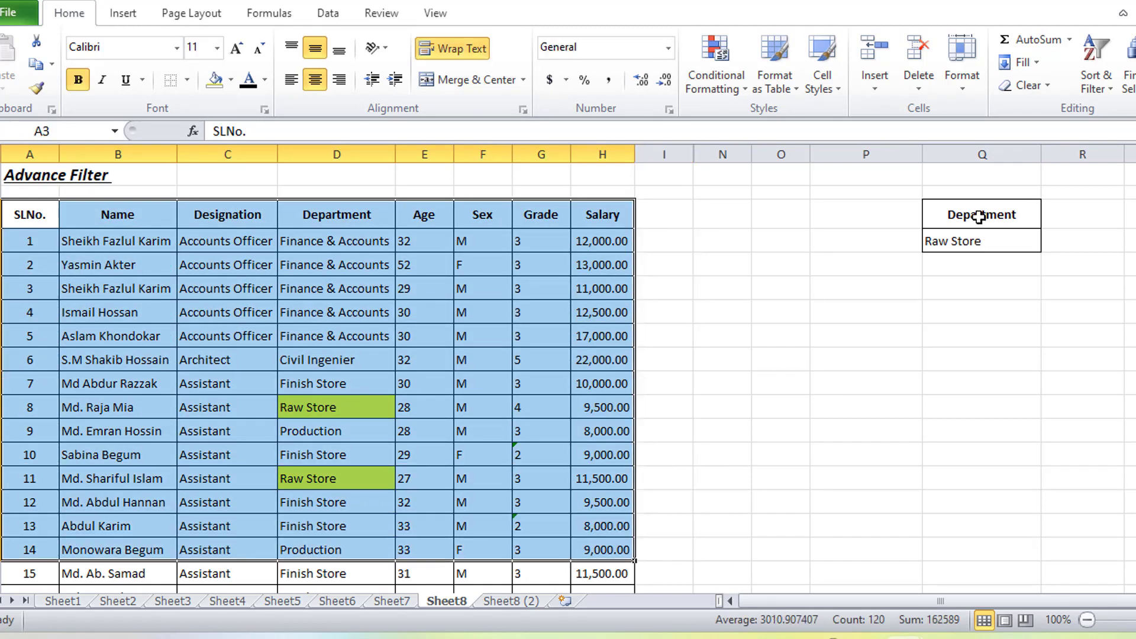
left_click_drag(978, 217, 983, 248)
left_click(993, 336)
left_click(793, 340)
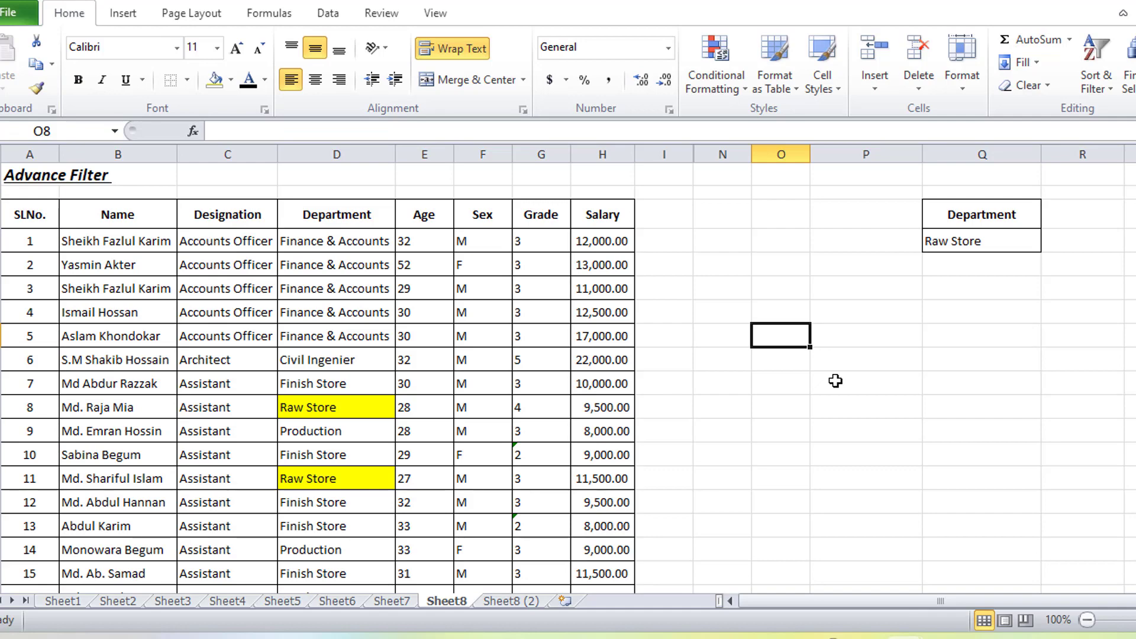
Examine the Raw Store criterion under the Department header in relation to the table's Department column
left_click(372, 385)
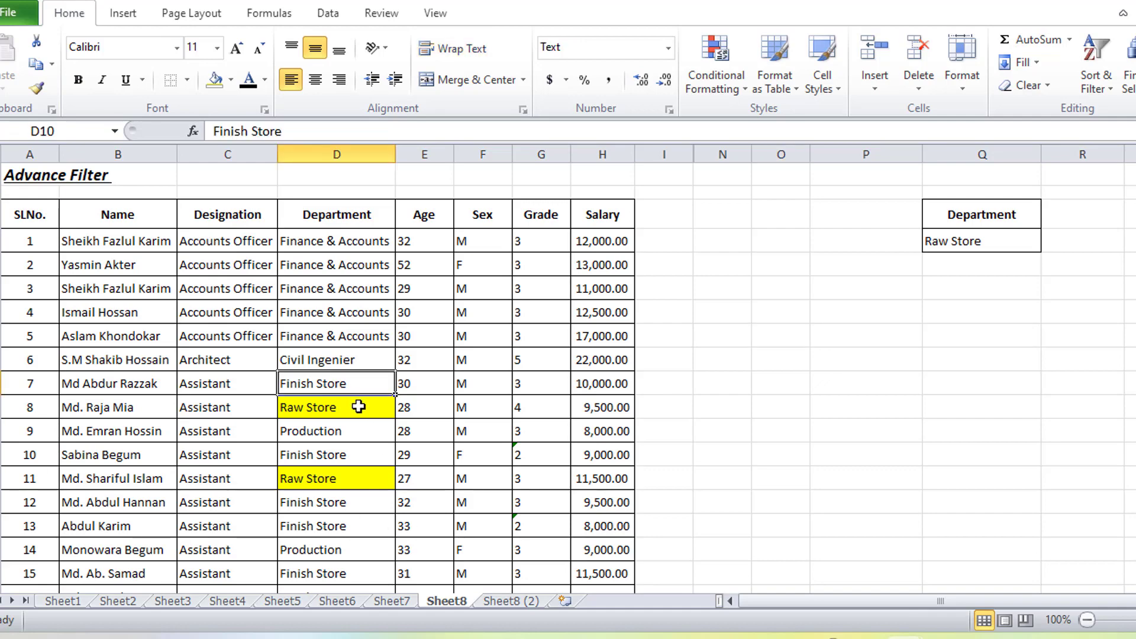
scroll(430, 406, "down", 3)
scroll(438, 408, "up", 3)
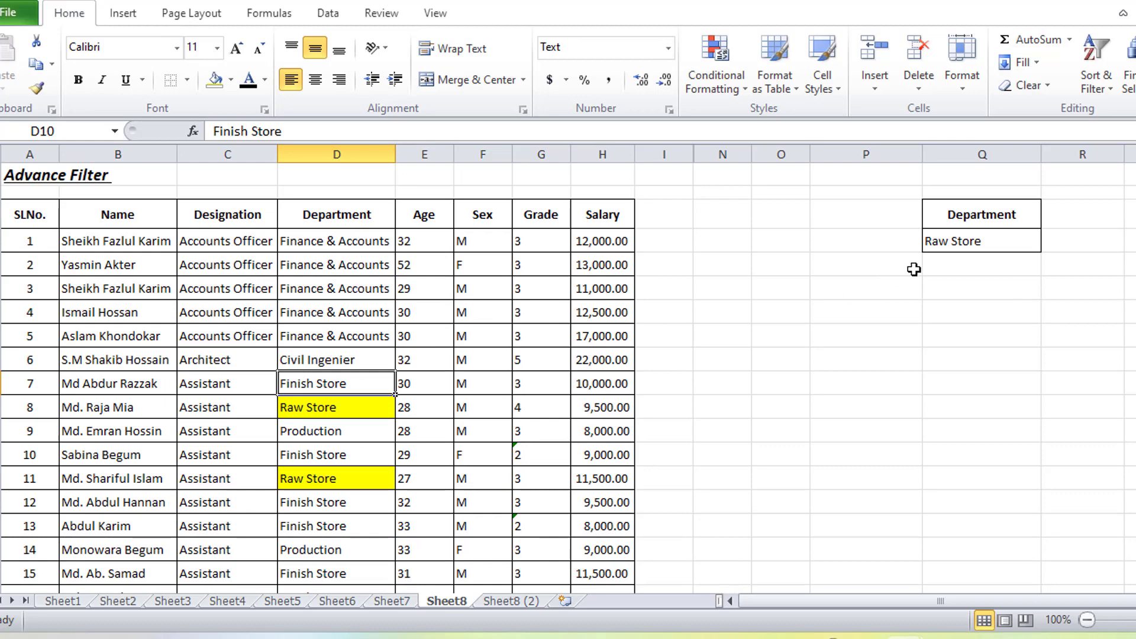
left_click(986, 234)
left_click(864, 359)
left_click_drag(1002, 215, 974, 243)
left_click(984, 240)
left_click(1009, 244)
left_click(986, 249)
left_click(978, 222)
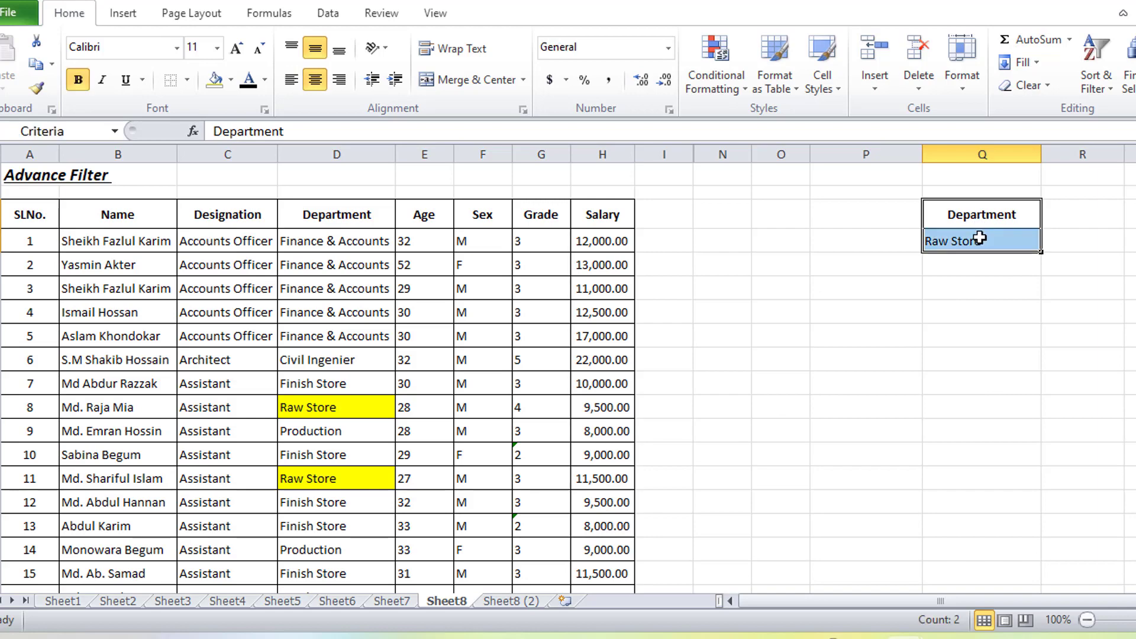
left_click(974, 244)
Look through the table's Department column down to its last row for entries matching Raw Store
scroll(364, 486, "down", 2)
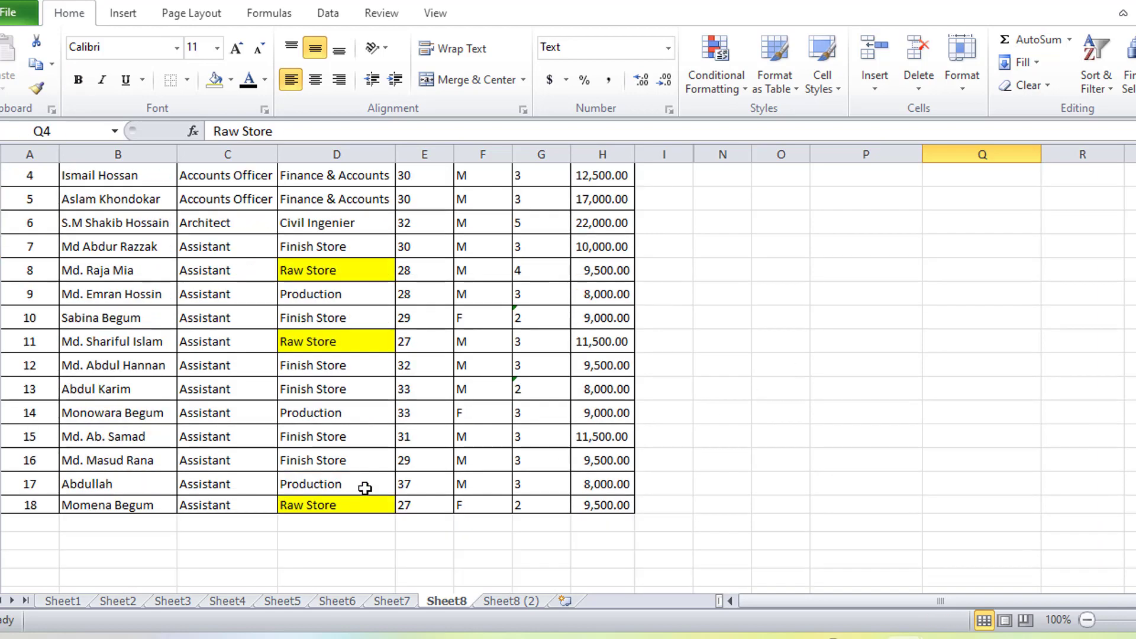
scroll(367, 474, "up", 2)
left_click_drag(327, 242, 350, 526)
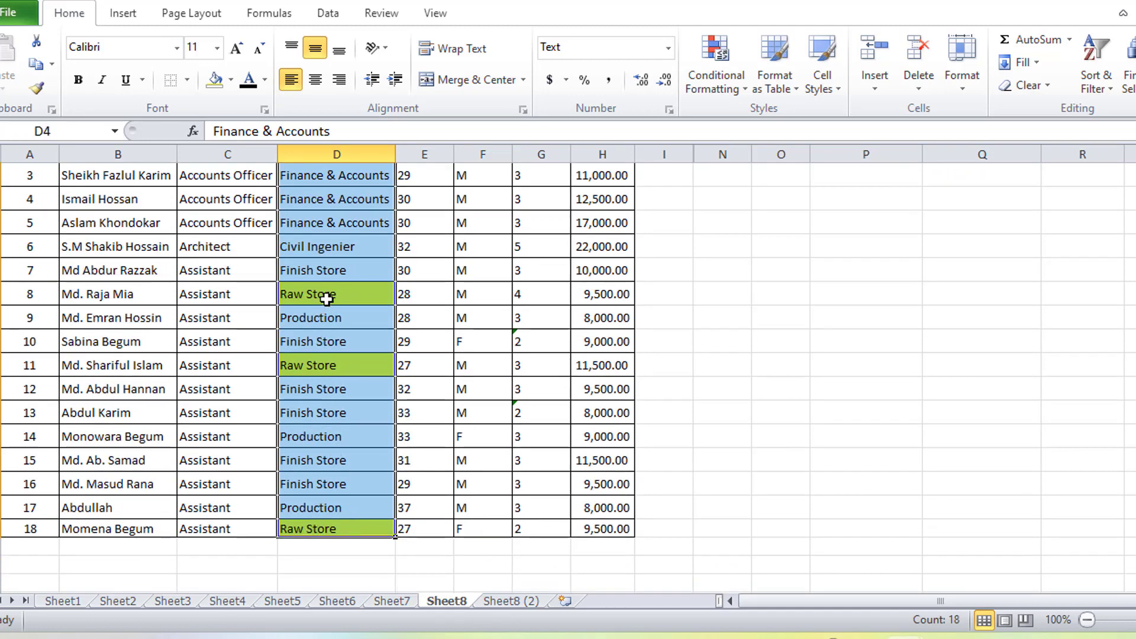
scroll(333, 307, "up", 1)
left_click(358, 362)
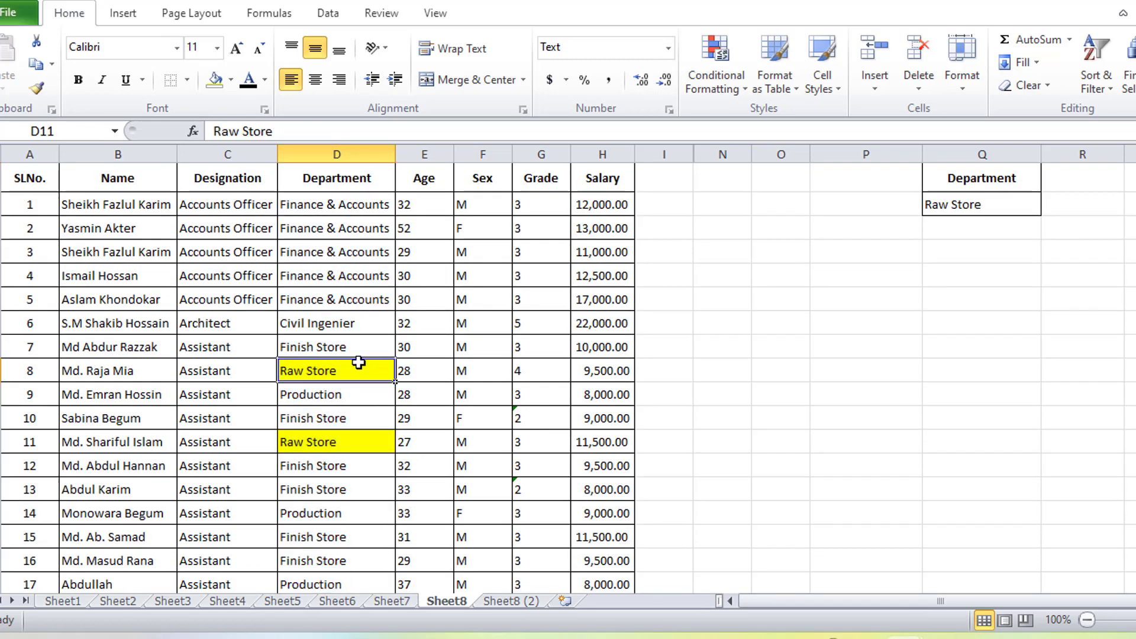
left_click(357, 335)
left_click_drag(357, 334, 353, 350)
left_click(349, 370)
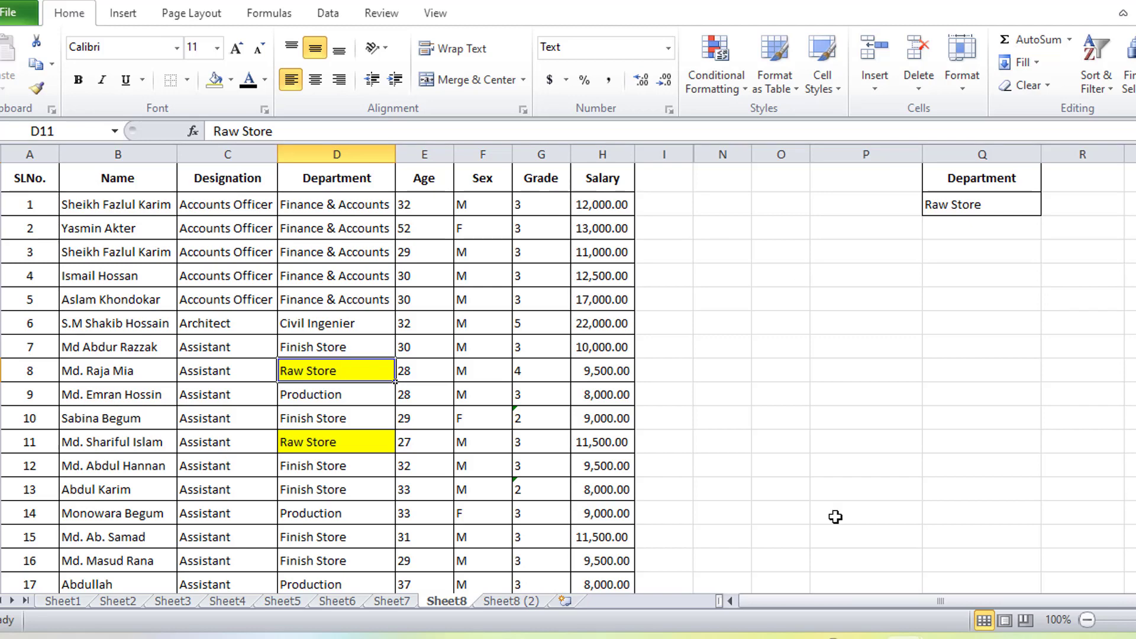
left_click(294, 344)
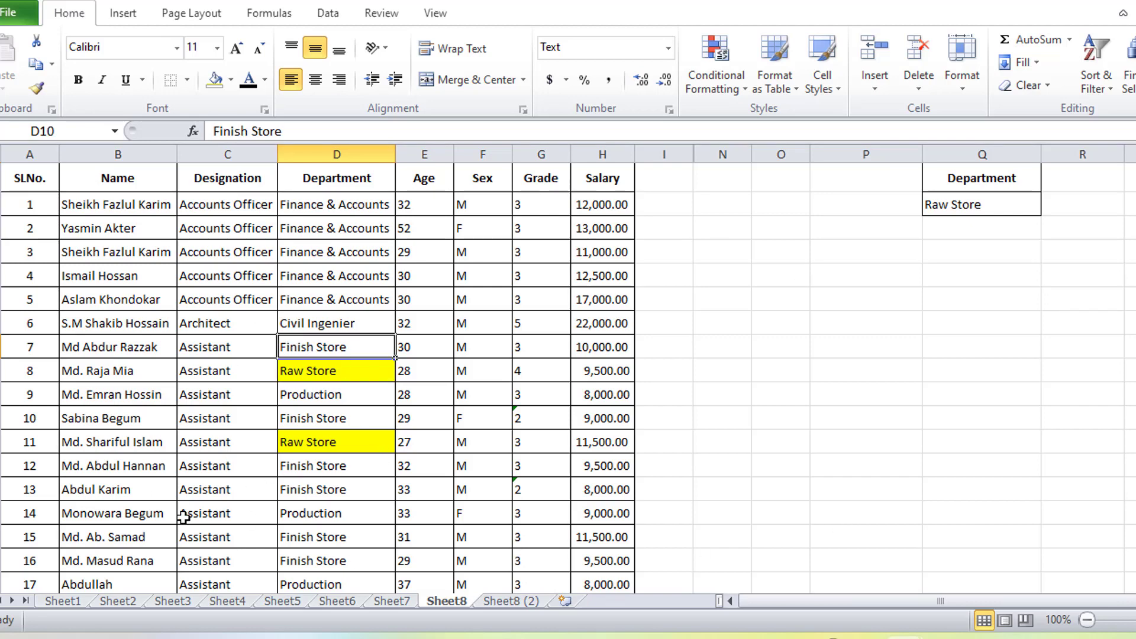
left_click(340, 19)
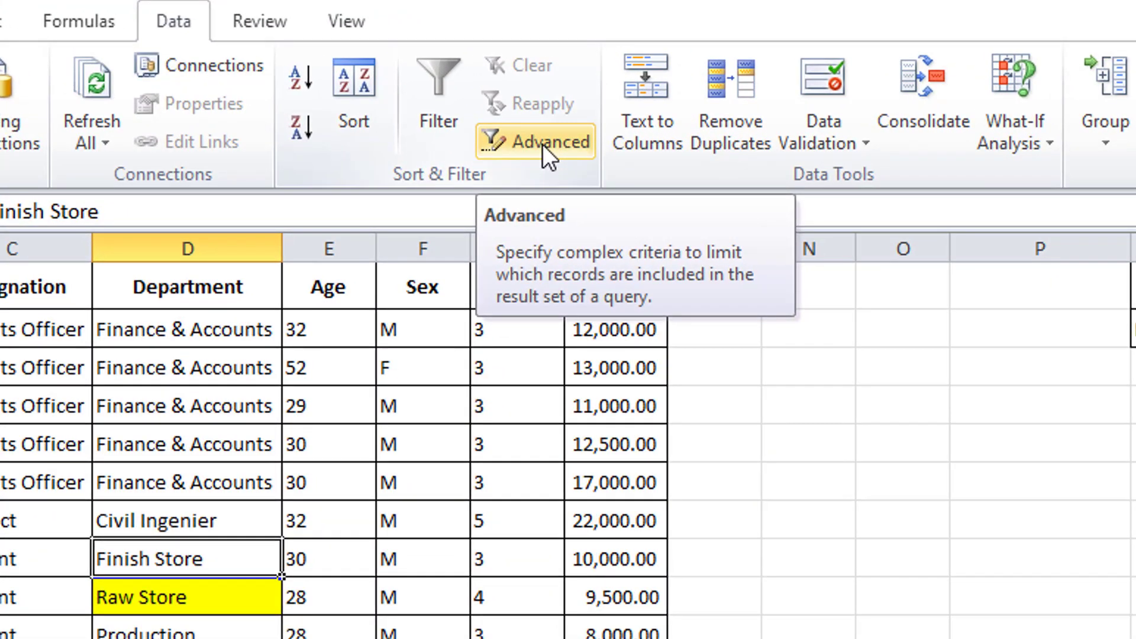
left_click(542, 145)
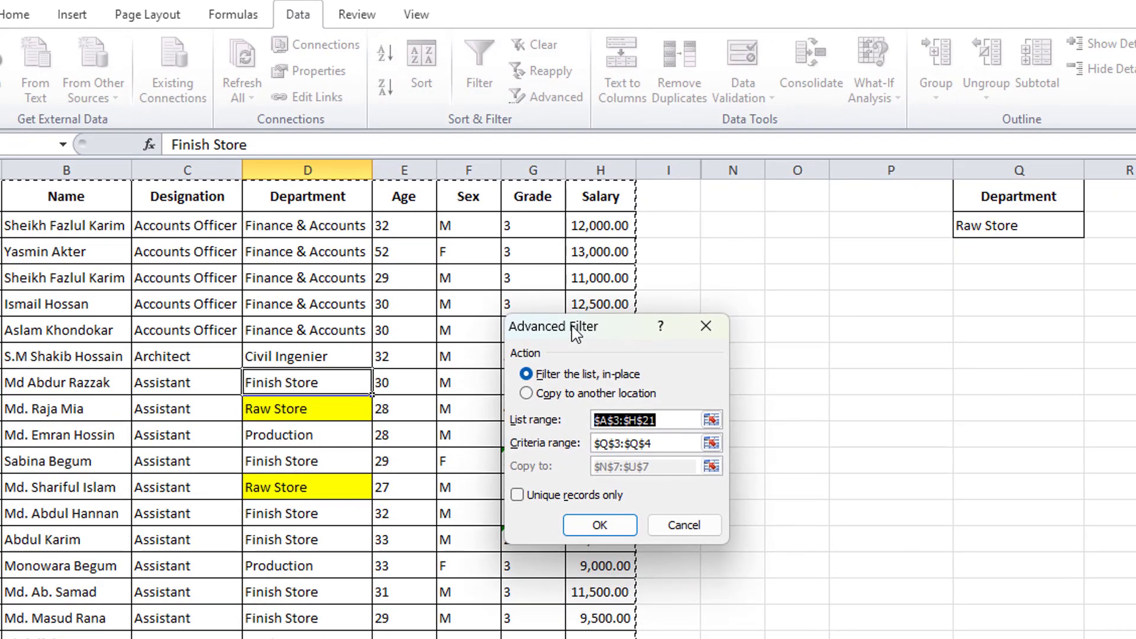
left_click_drag(582, 312, 736, 173)
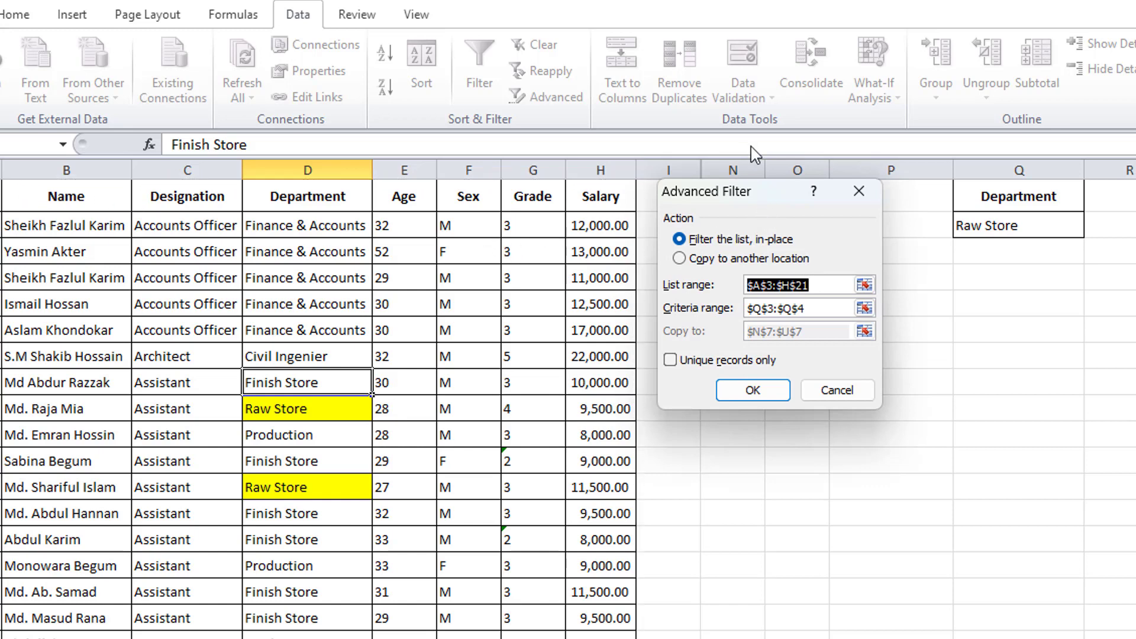
left_click(125, 261)
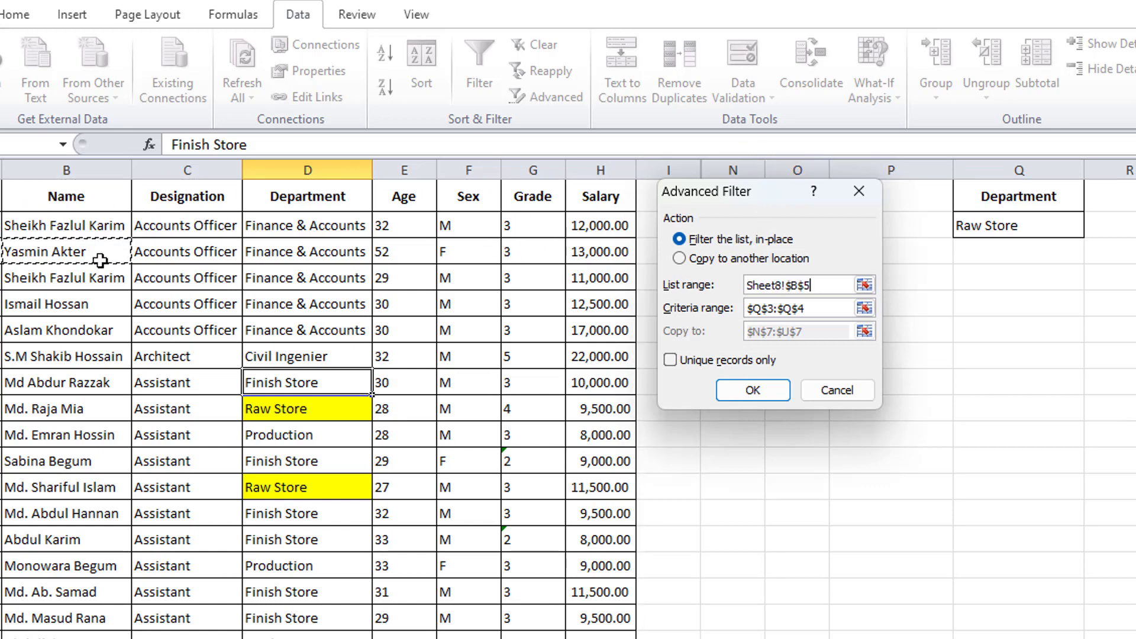
scroll(89, 261, "up", 1)
left_click_drag(1, 236, 621, 582)
left_click(859, 191)
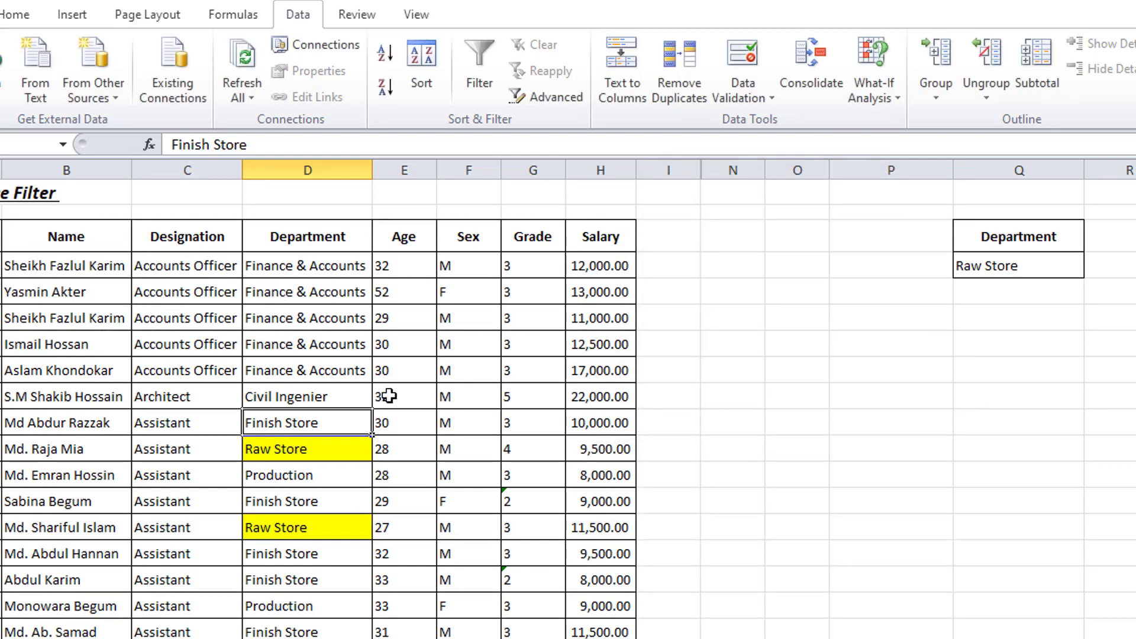
Start an Advanced Filter on the employee table A3:H21 and set the criteria range to the Department block Q3:Q4
left_click(323, 371)
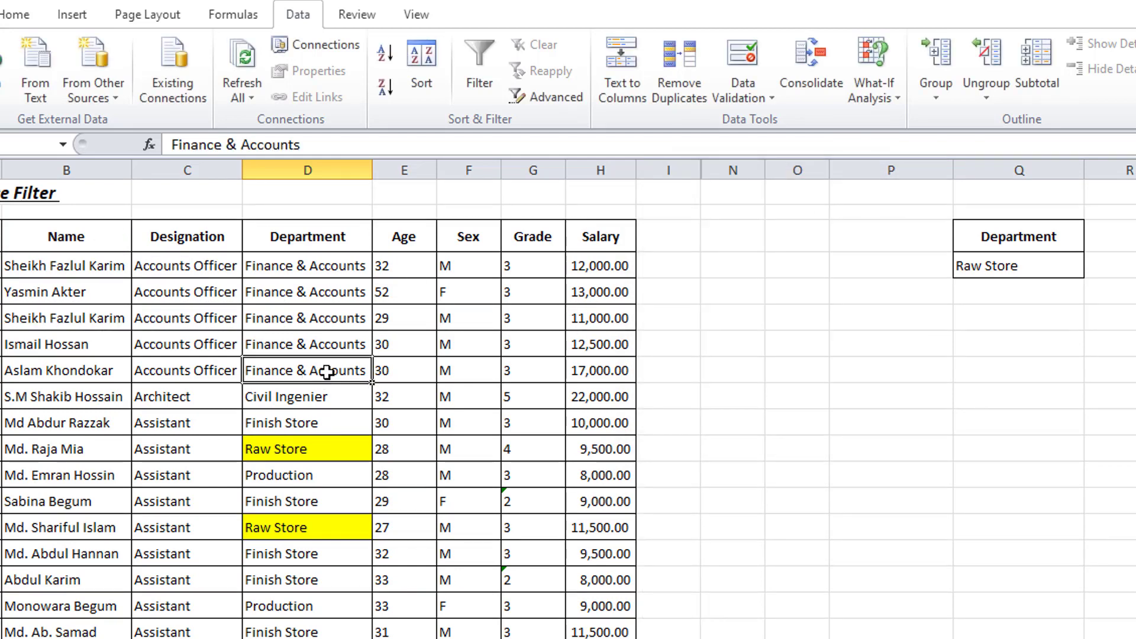
left_click(556, 96)
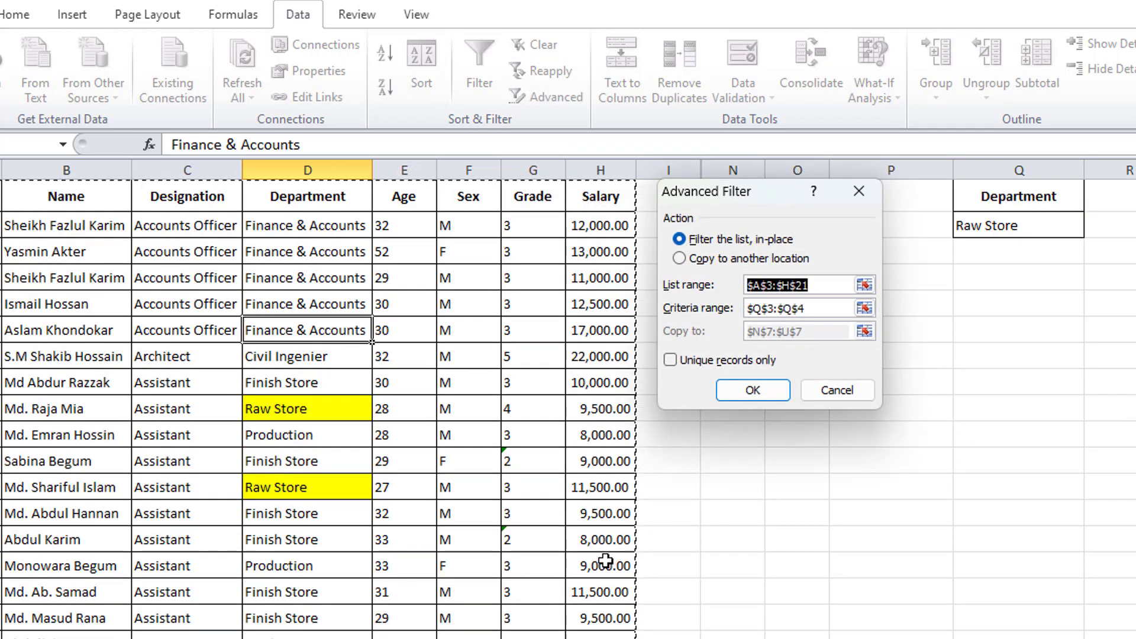
scroll(558, 570, "down", 1)
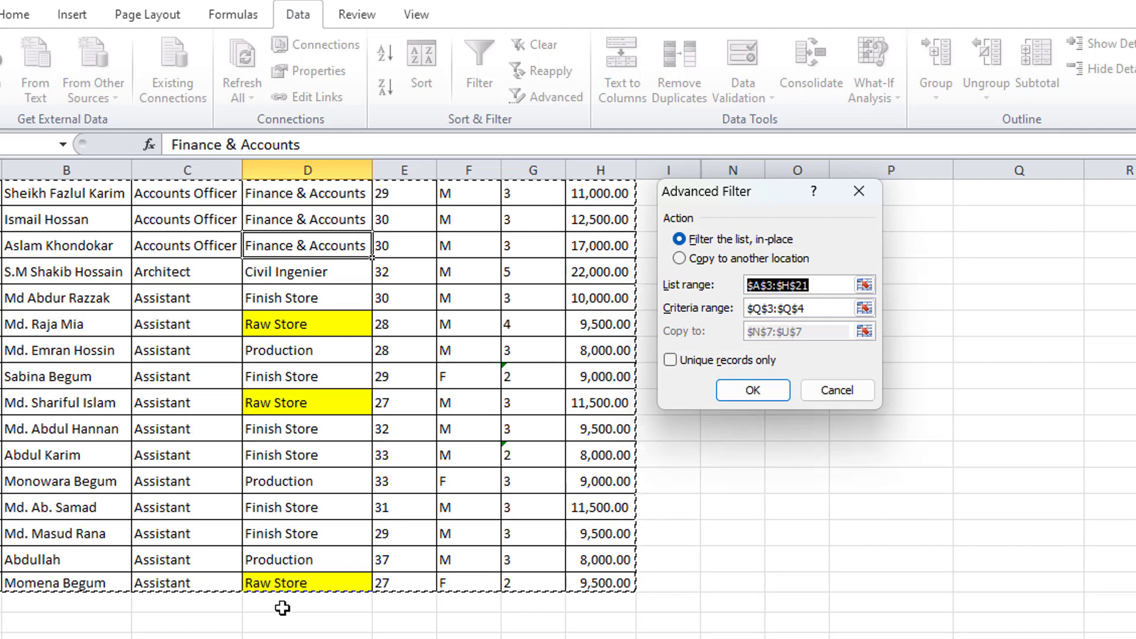
scroll(127, 436, "down", 1)
scroll(171, 421, "up", 1)
scroll(171, 422, "up", 2)
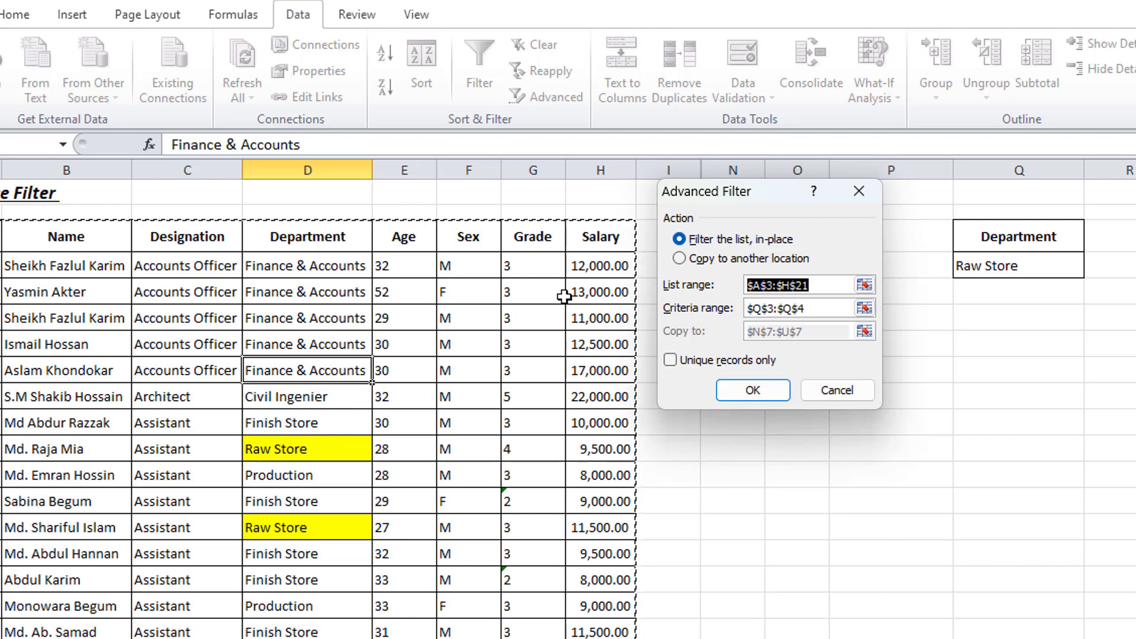
left_click(811, 307)
left_click_drag(812, 307, 747, 308)
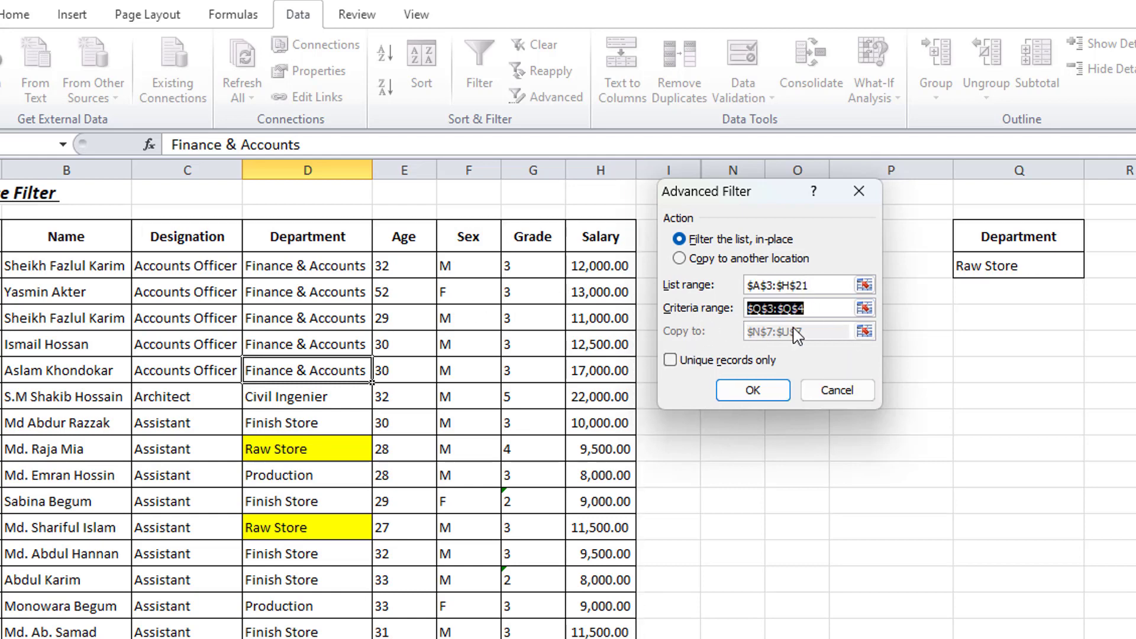
key("BackSpace")
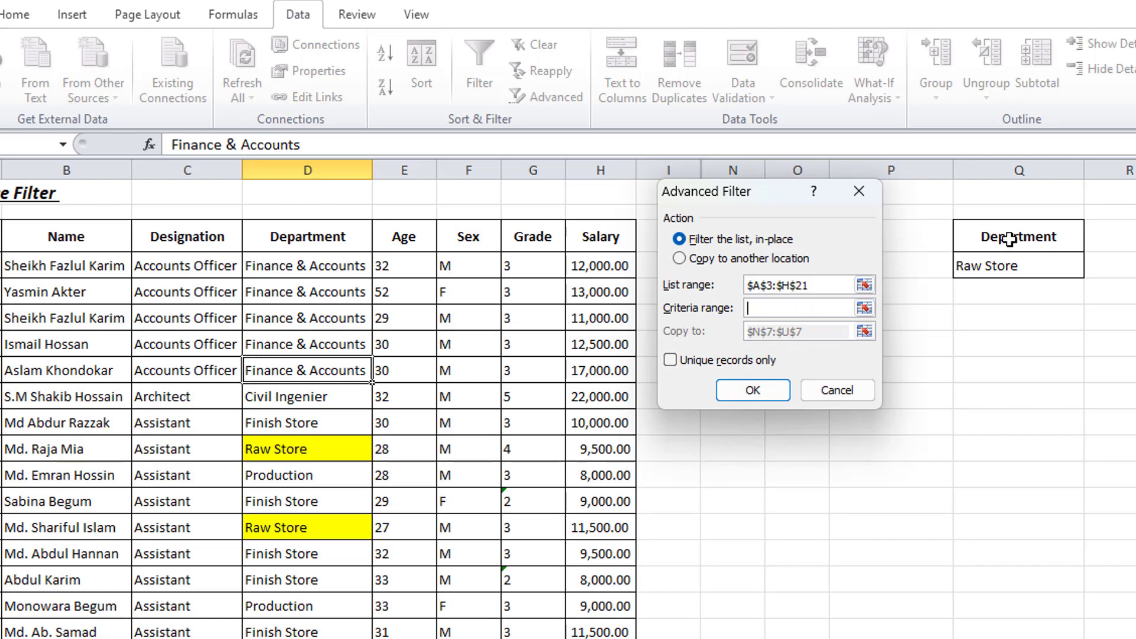
left_click_drag(1009, 236, 1011, 263)
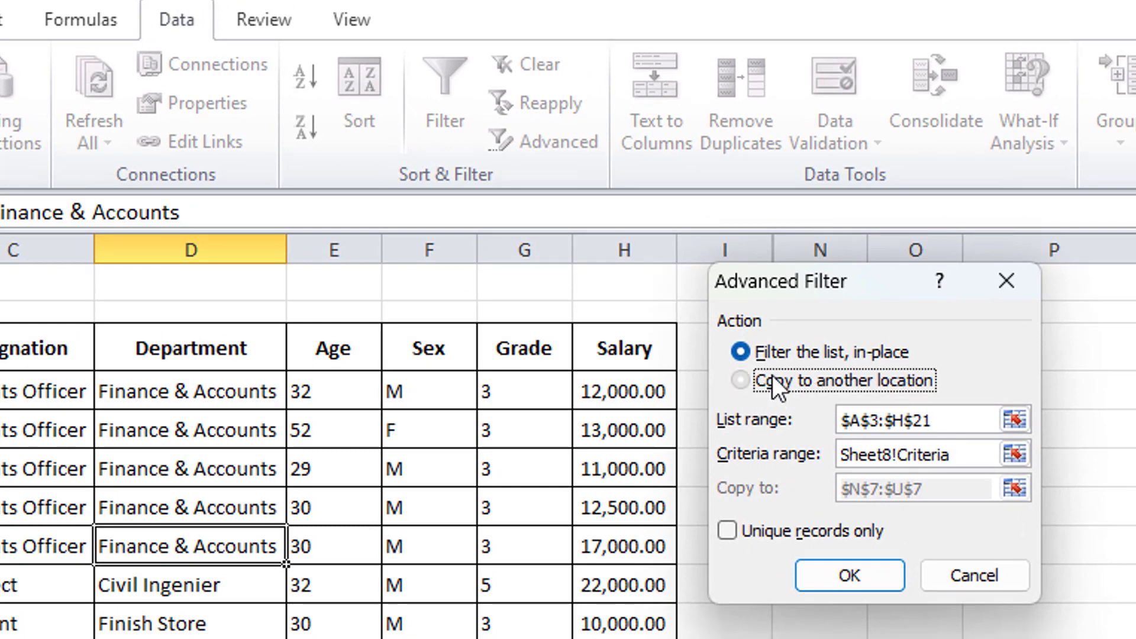
Have the filter copy its results to another location starting at cell Q8, and run it
left_click(772, 377)
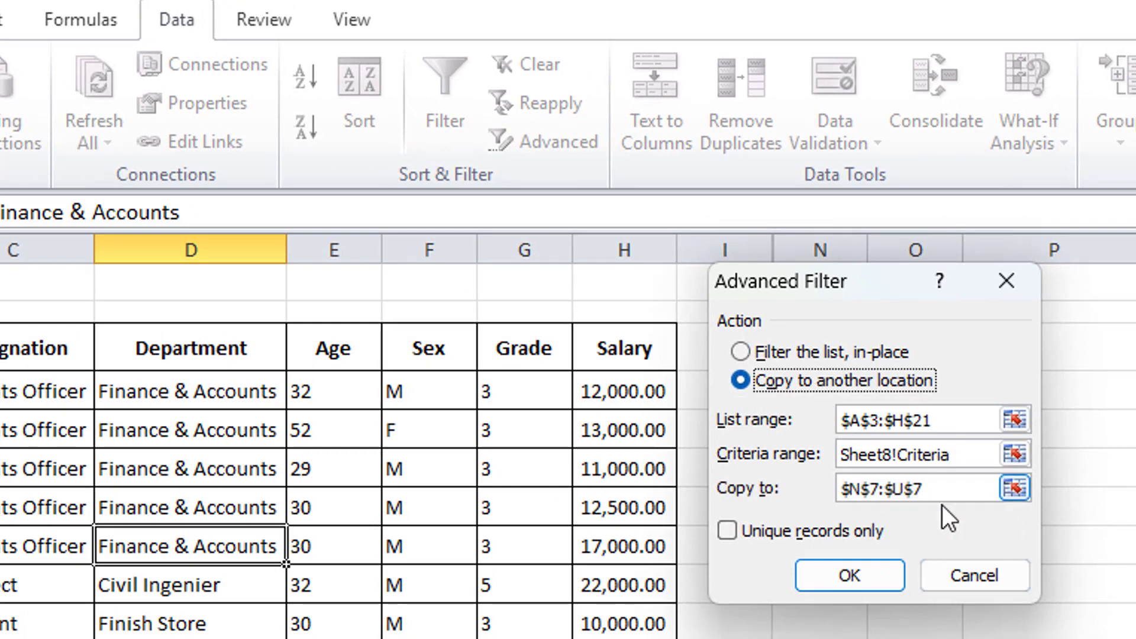
left_click_drag(954, 489, 726, 487)
key("Delete")
key("ctrl+z")
key("Delete")
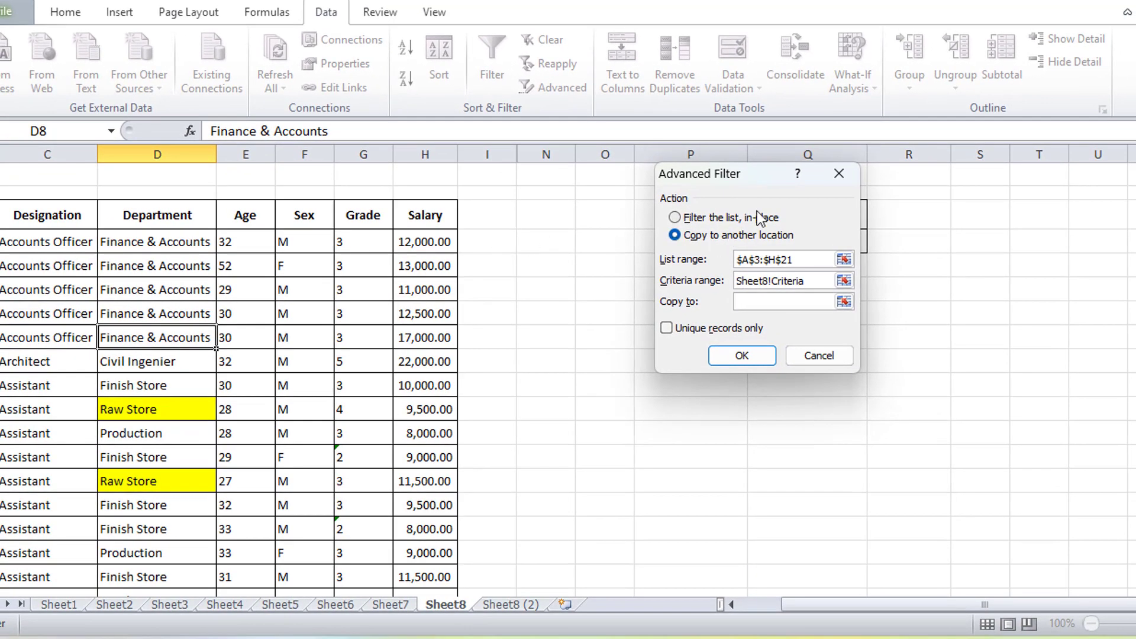
left_click_drag(710, 190, 555, 198)
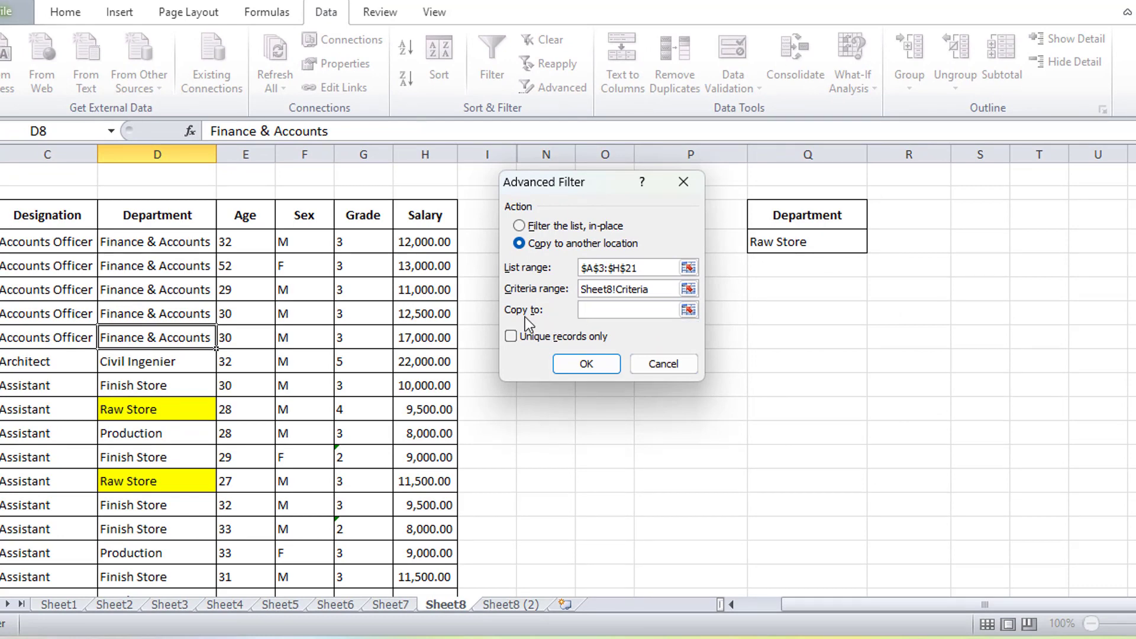
left_click(766, 336)
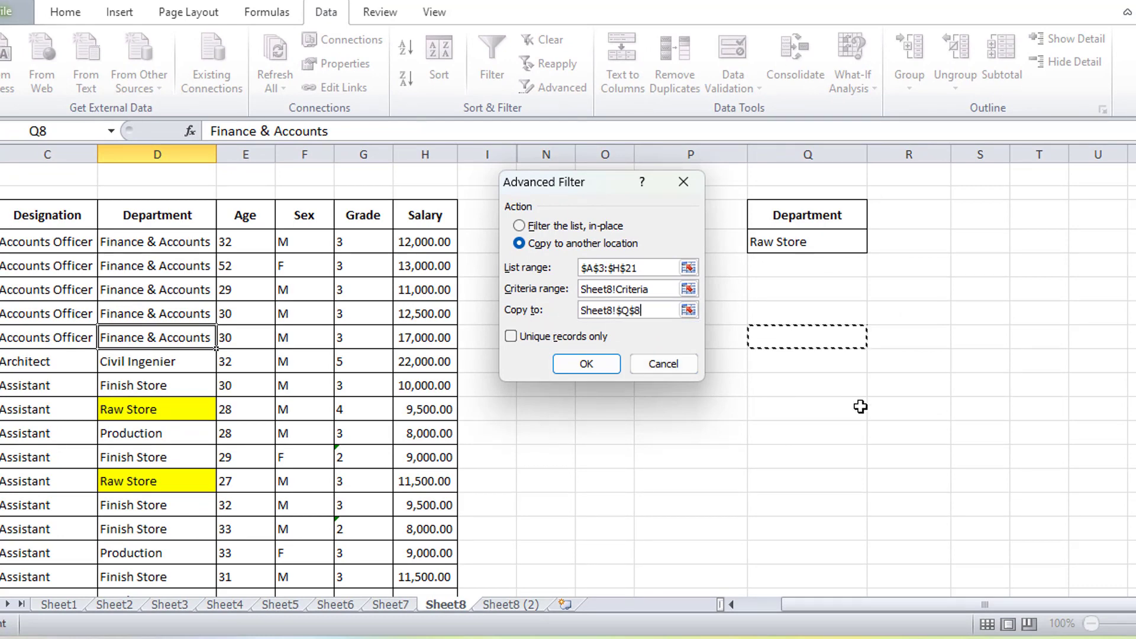
left_click(586, 363)
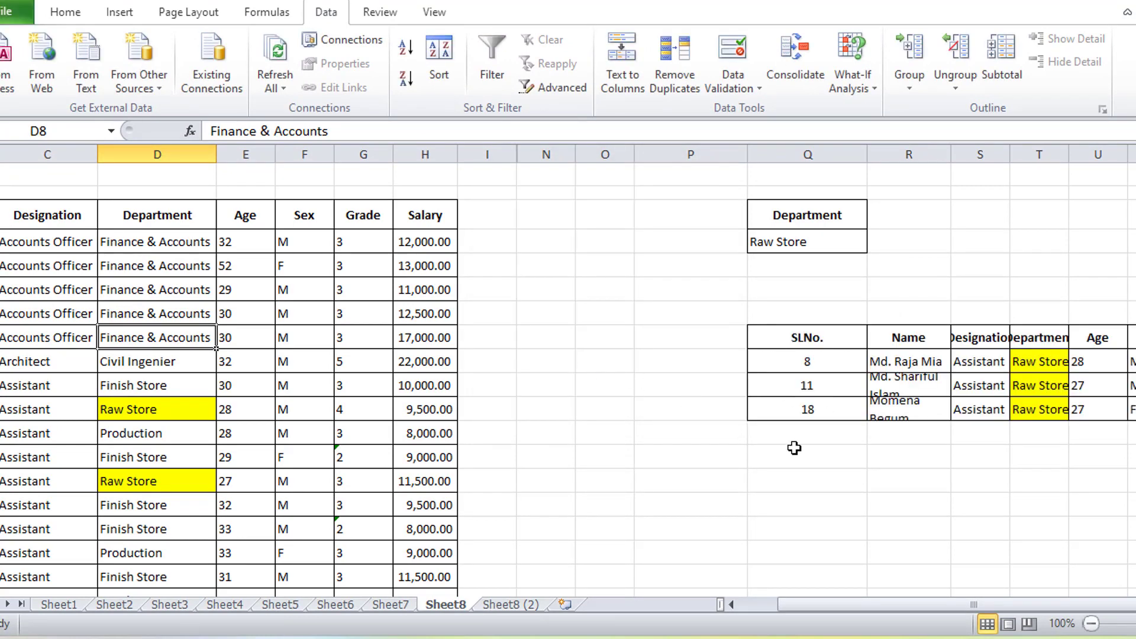
Auto-fit the width of column T, the Department column of the extracted records
left_click_drag(796, 605, 816, 604)
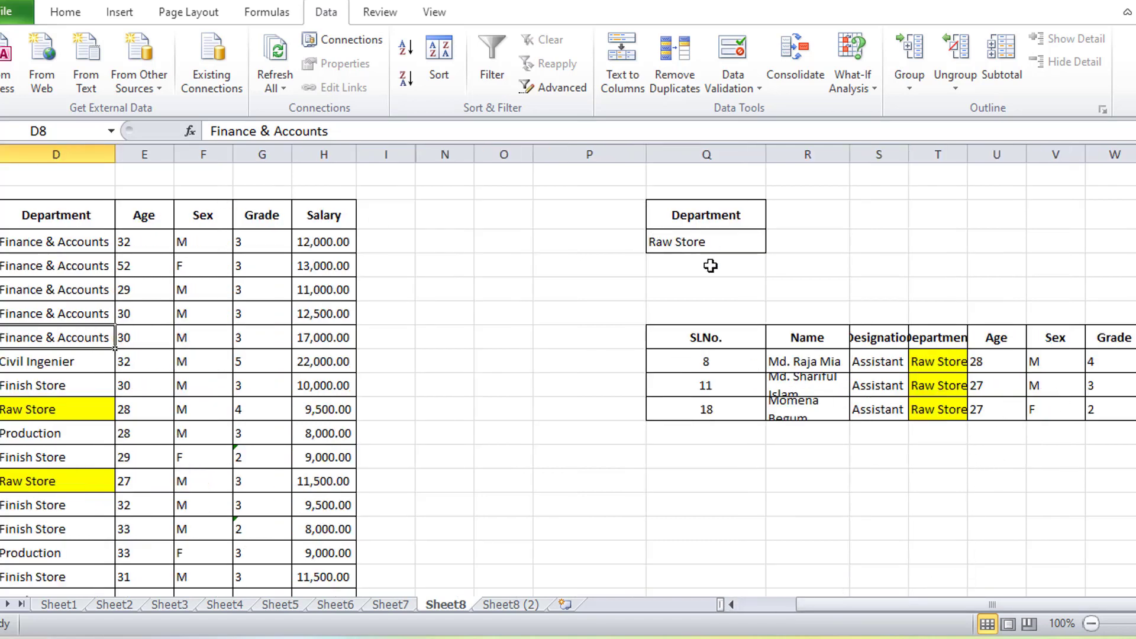
left_click_drag(701, 337, 1135, 409)
left_click(1134, 410)
left_click(935, 342)
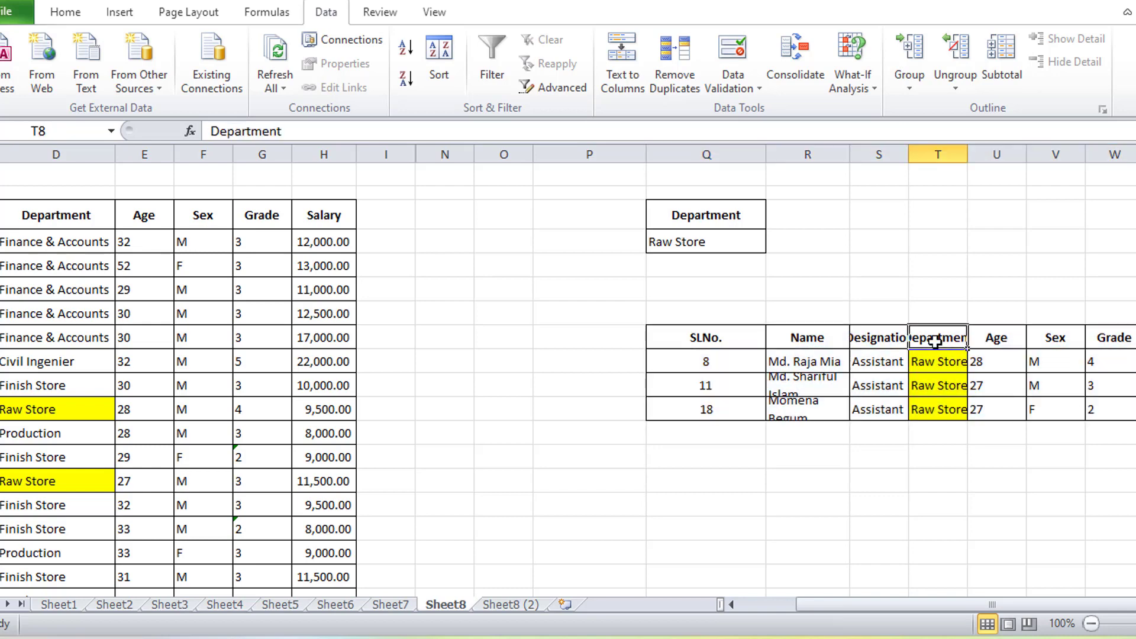
double_click(972, 154)
Compare the Raw Store rows in the source table with the extracted records
left_click(105, 418)
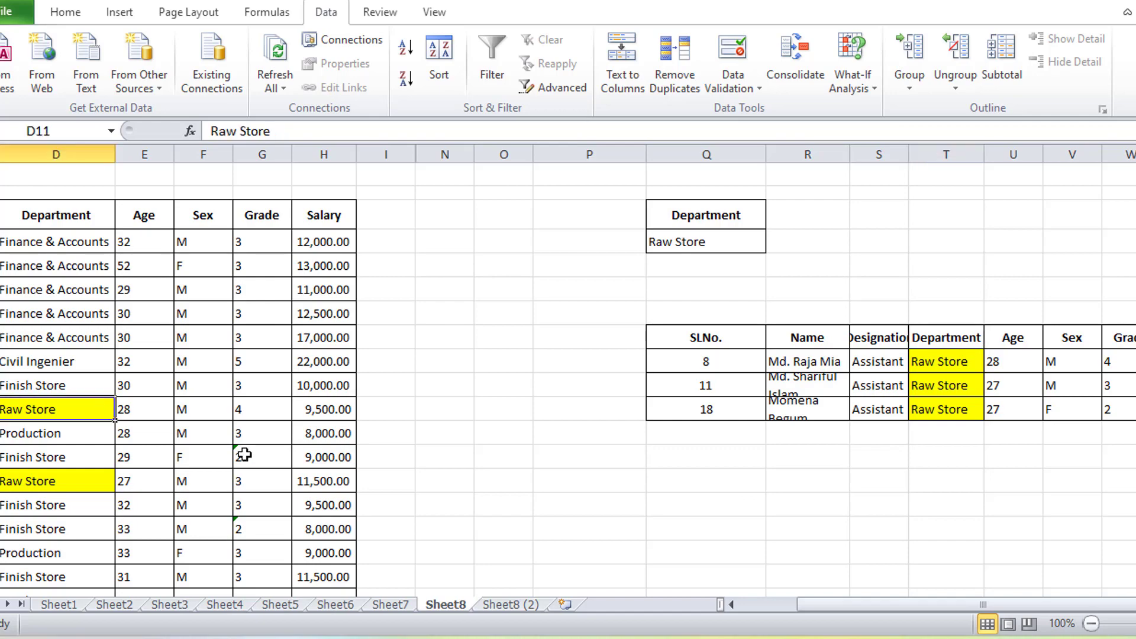
left_click_drag(852, 605, 755, 603)
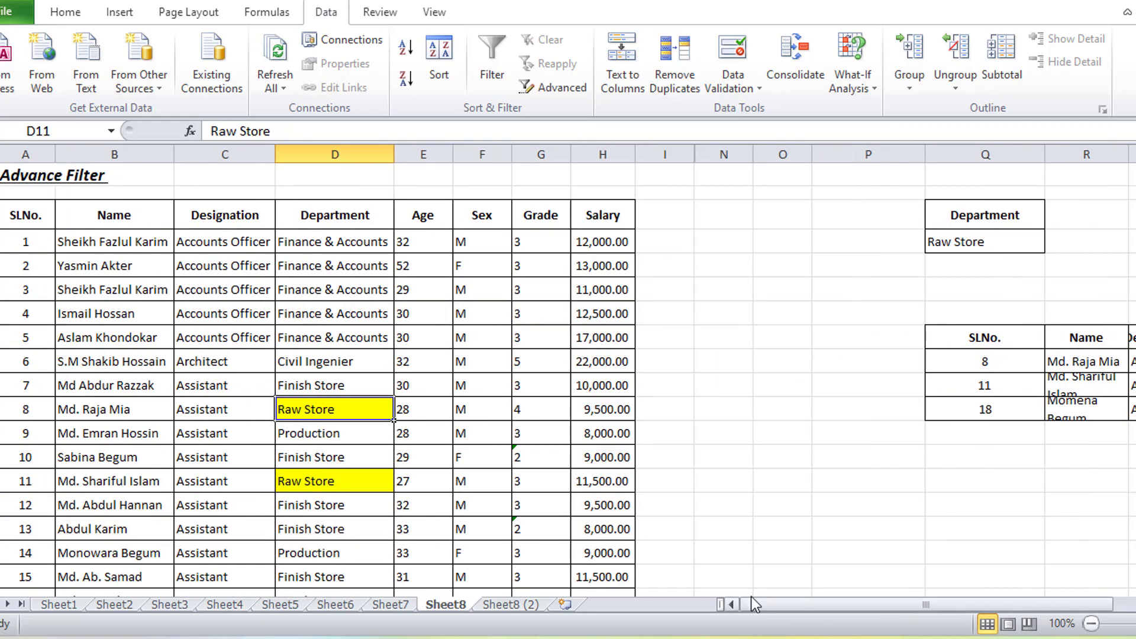
scroll(503, 431, "down", 2)
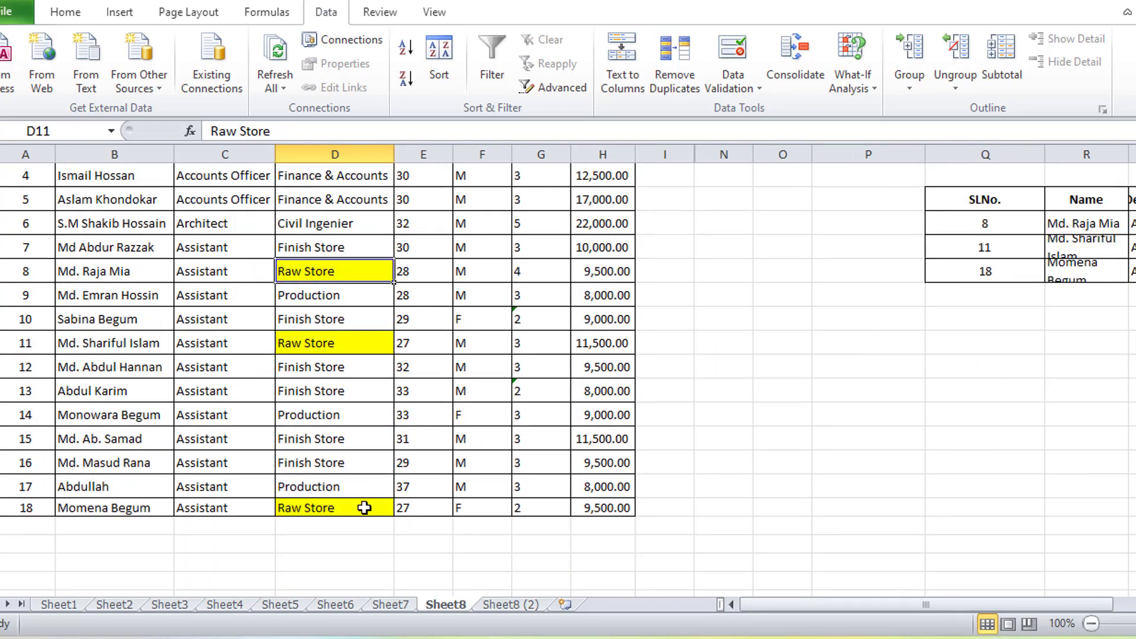
Check the highlighted Raw Store entries in the source Department column against column T of the extracted records
scroll(354, 339, "up", 1)
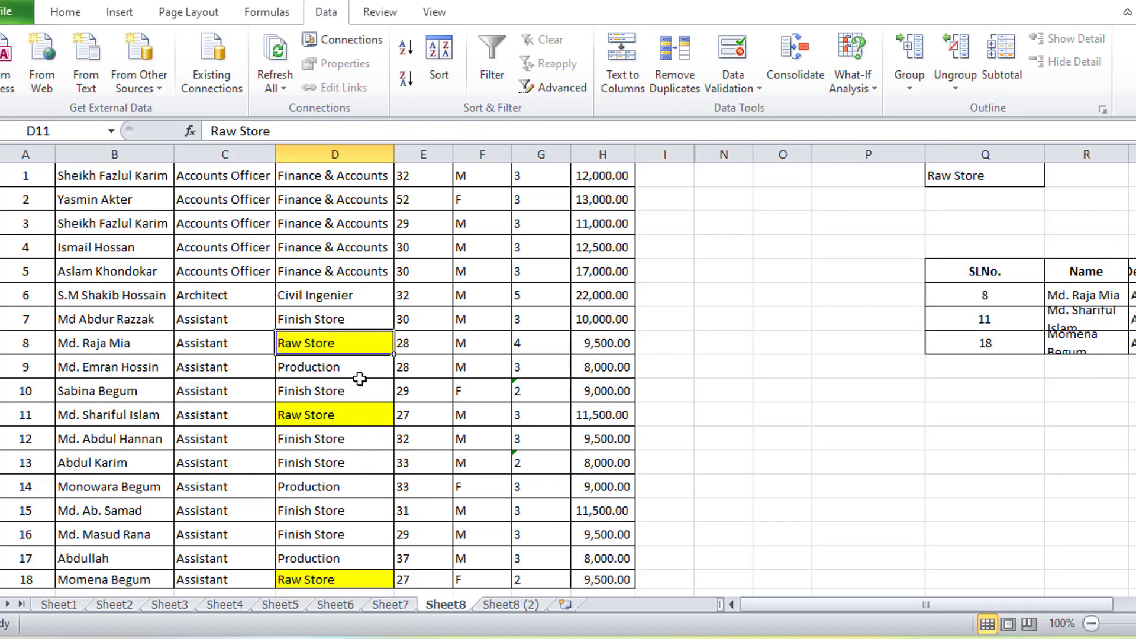
left_click(351, 407)
left_click(356, 578)
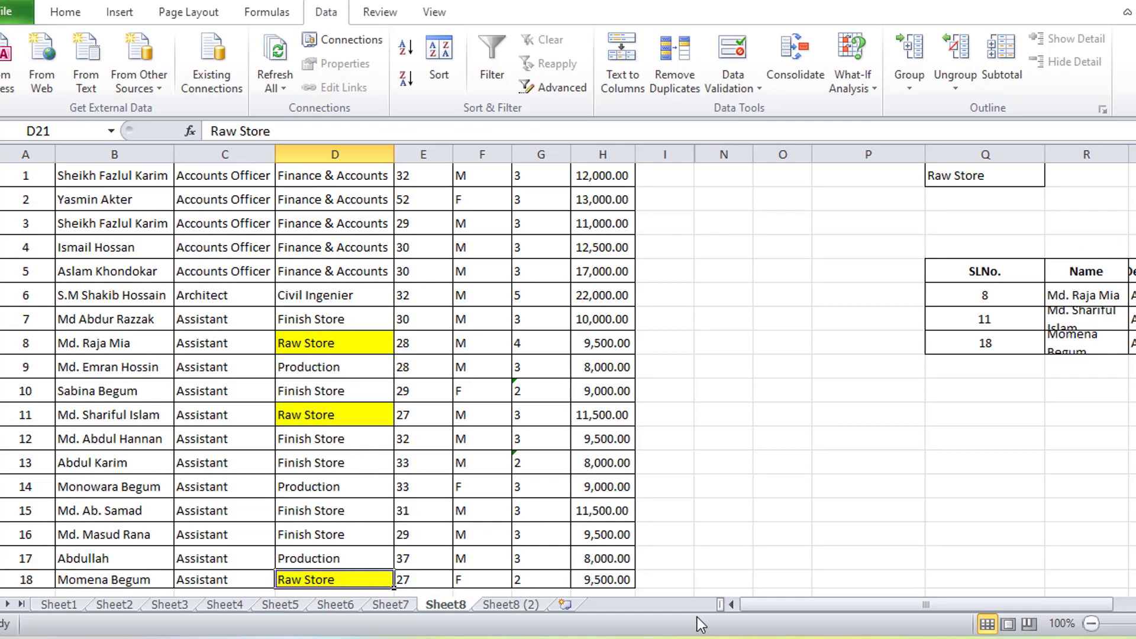
left_click_drag(770, 604, 843, 604)
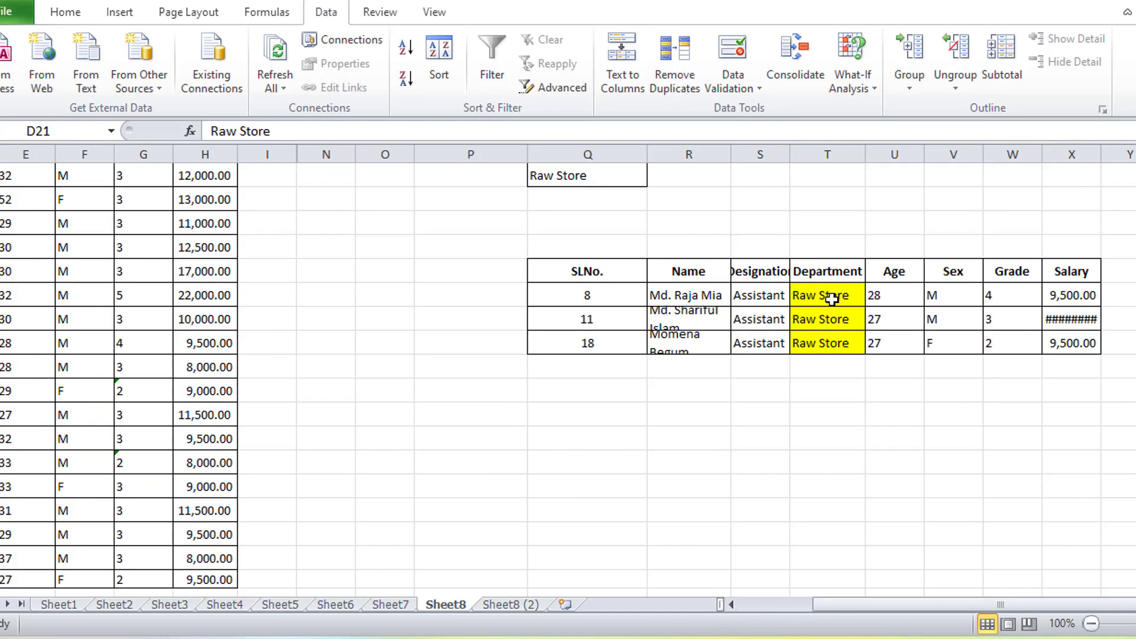
left_click_drag(832, 300, 824, 346)
left_click(826, 342)
left_click(831, 301)
left_click(824, 346)
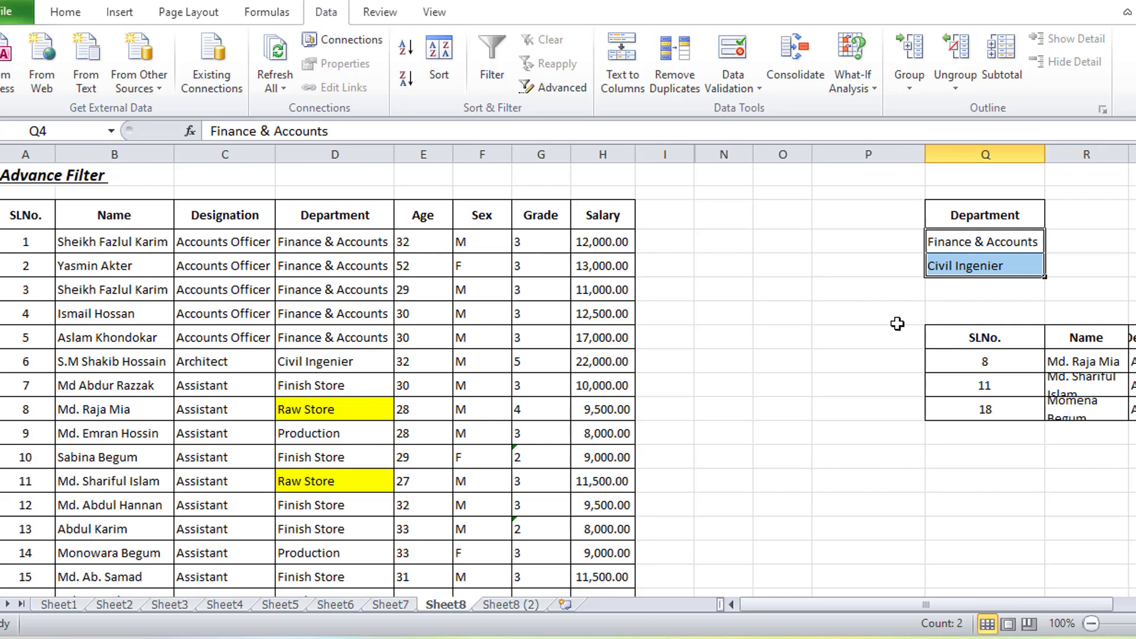
Start an Advanced Filter on the employee table A3:H21 with the two-department criteria block Q3:Q5 as the criteria range
left_click(1079, 248)
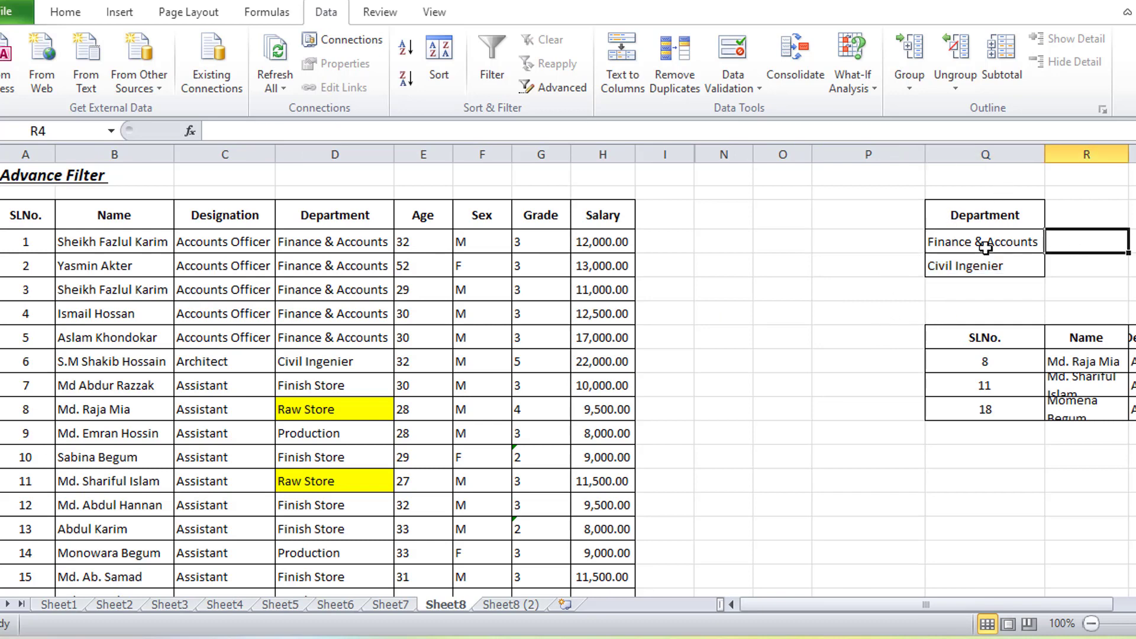
left_click_drag(987, 221, 991, 259)
left_click(990, 263)
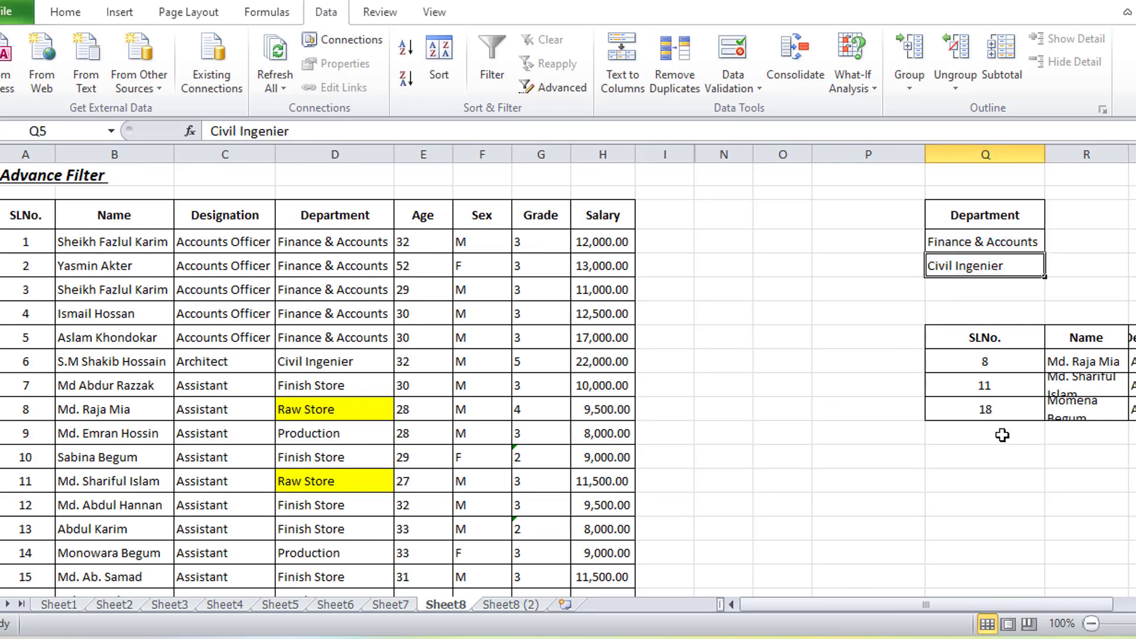
left_click_drag(911, 604, 985, 601)
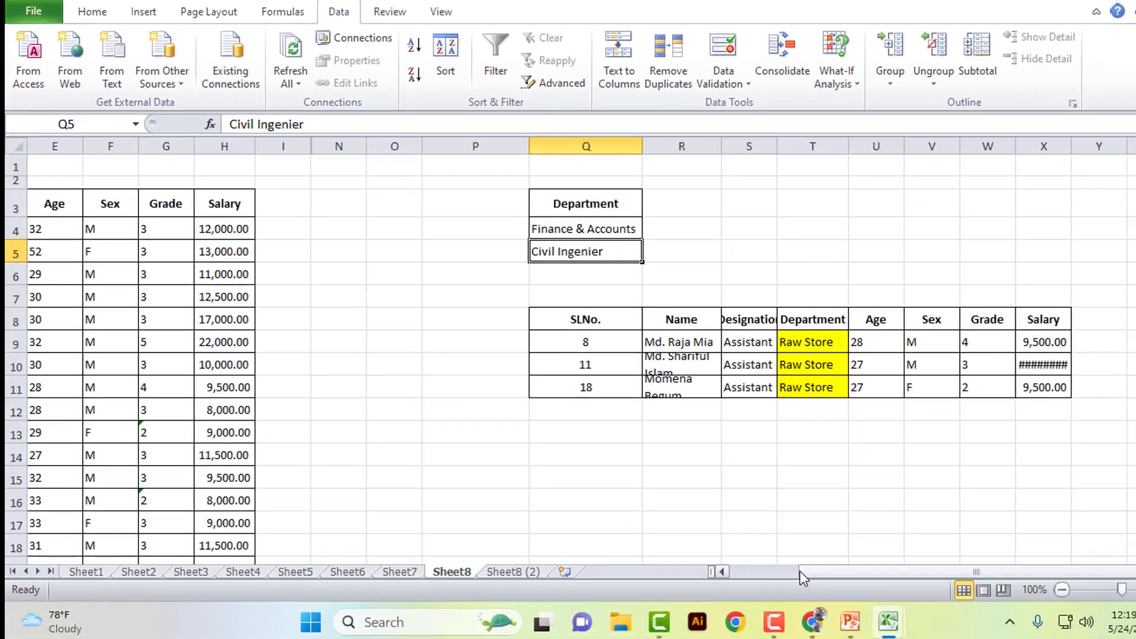
left_click_drag(811, 604, 749, 604)
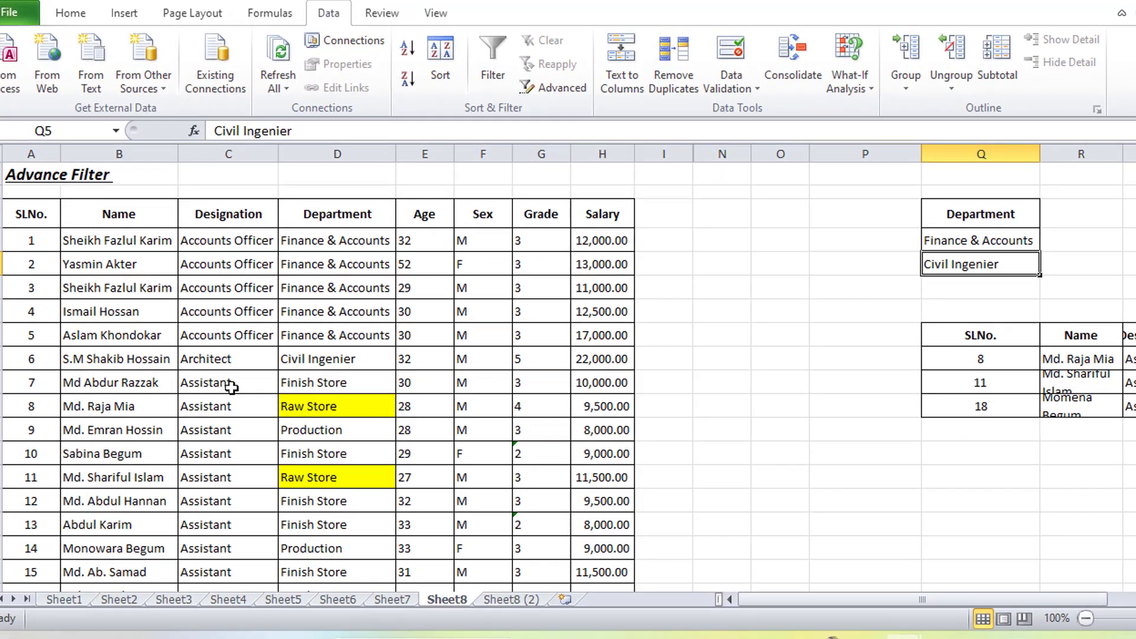
left_click(231, 387)
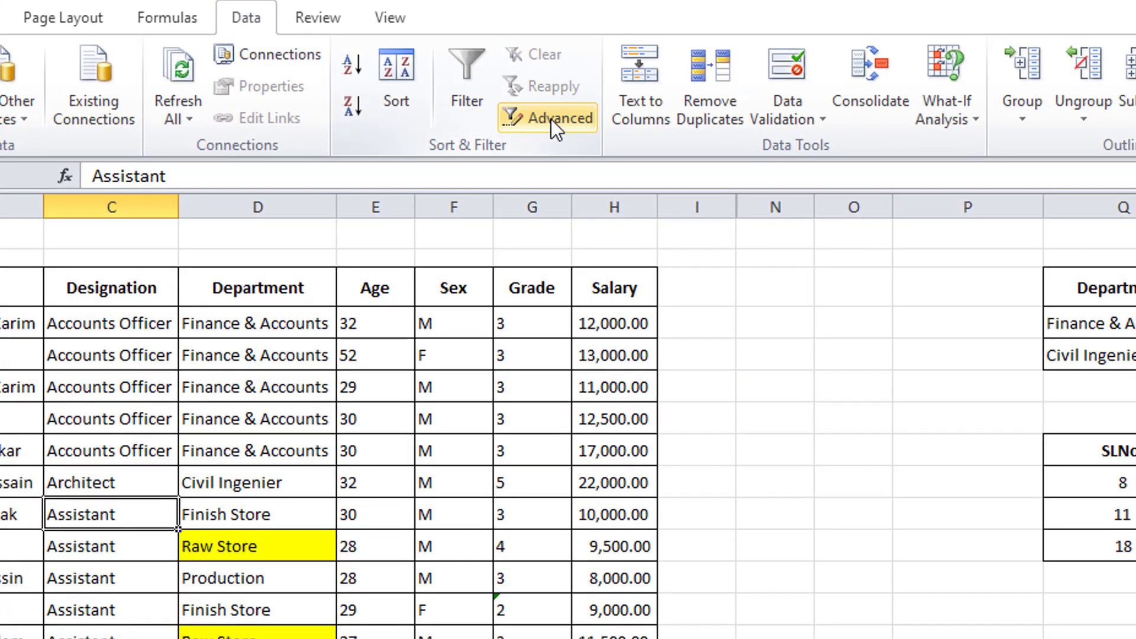
left_click(559, 124)
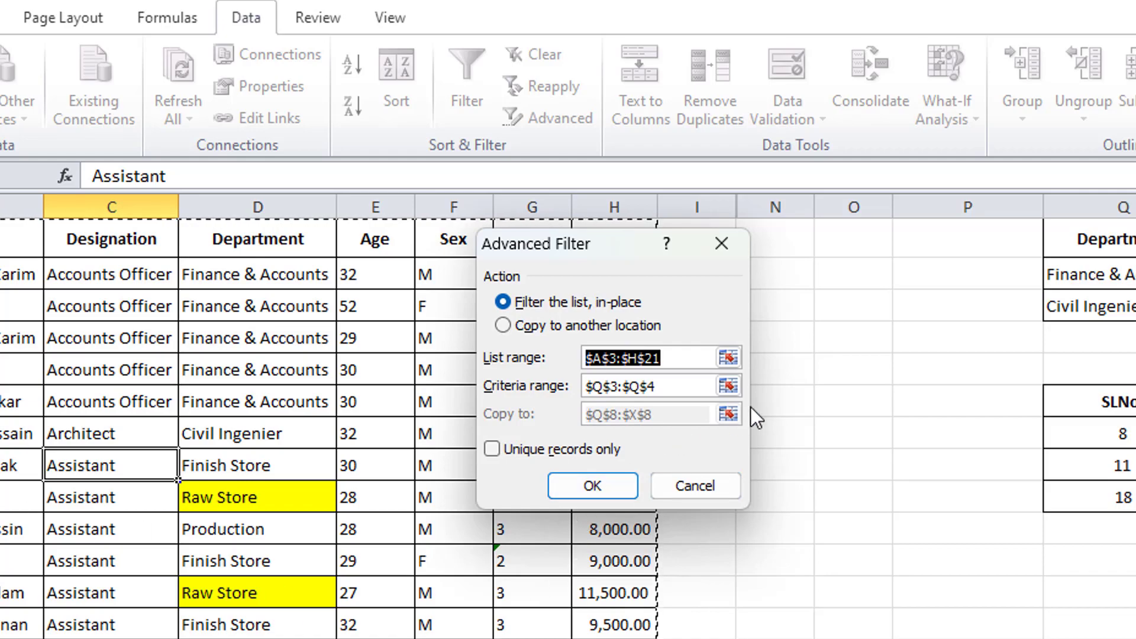
left_click(670, 386)
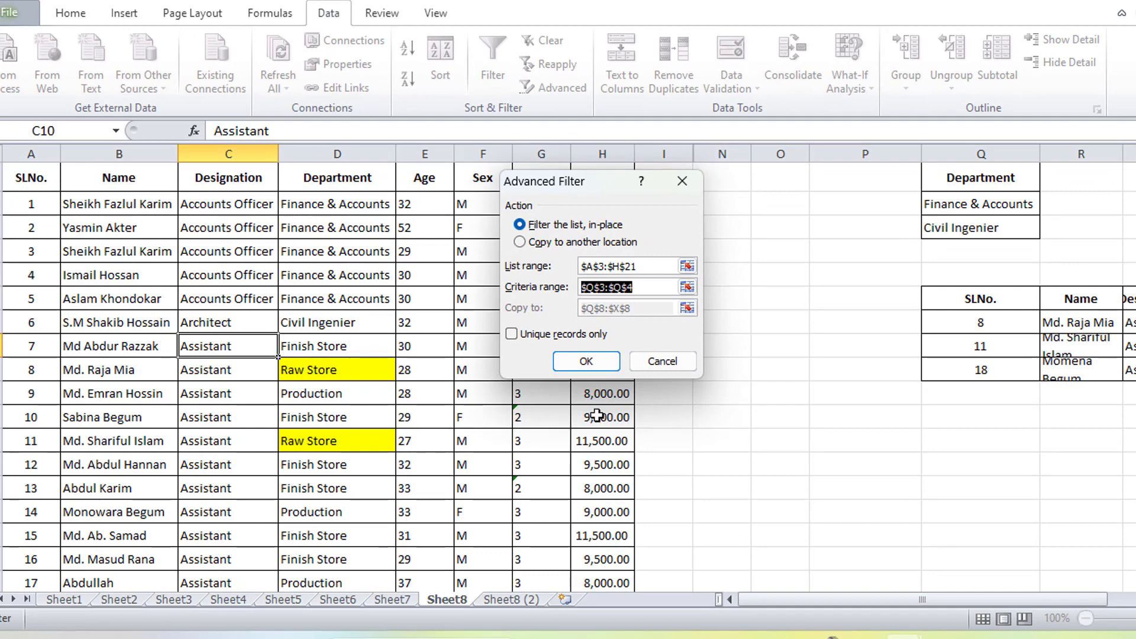
key("BackSpace")
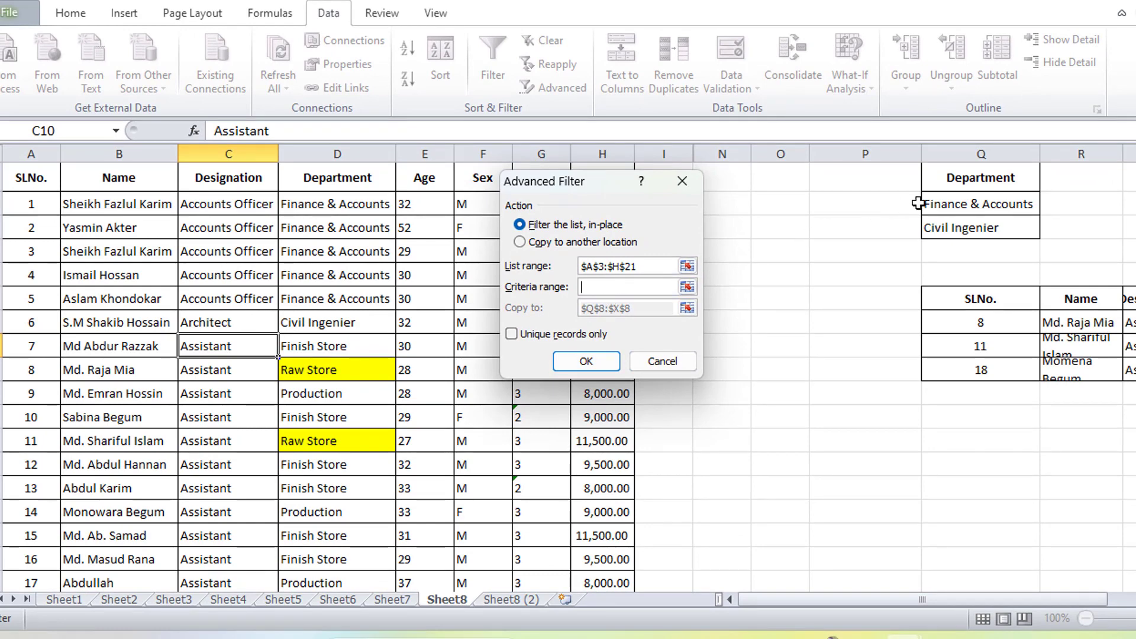
left_click_drag(962, 177, 973, 226)
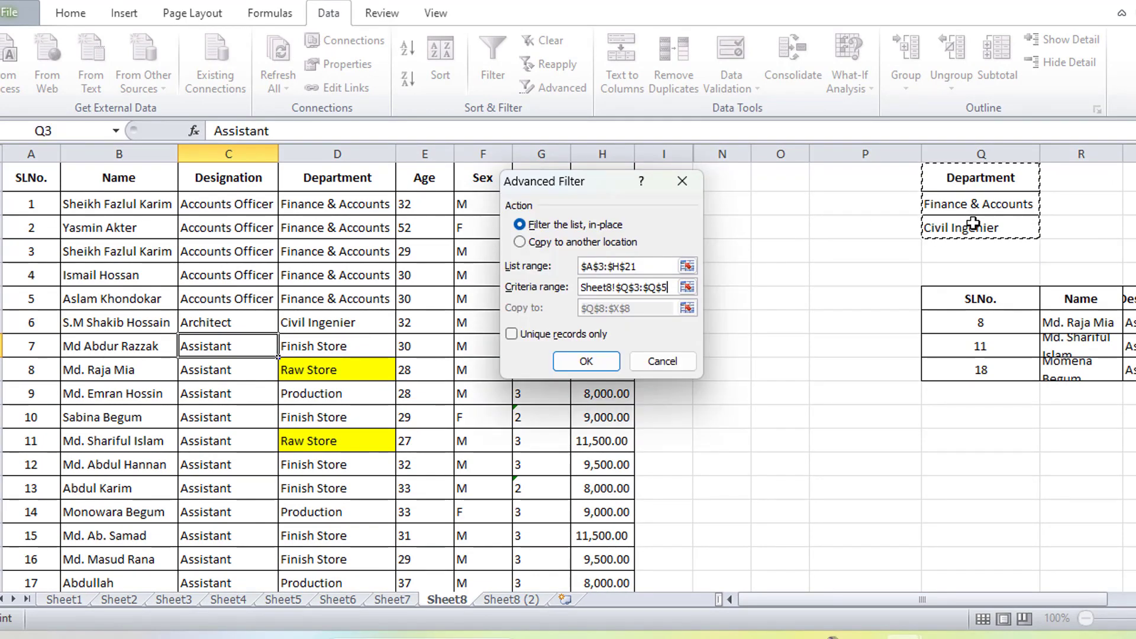
Have the filter copy its results to another location starting at cell O14, and run it
left_click(532, 246)
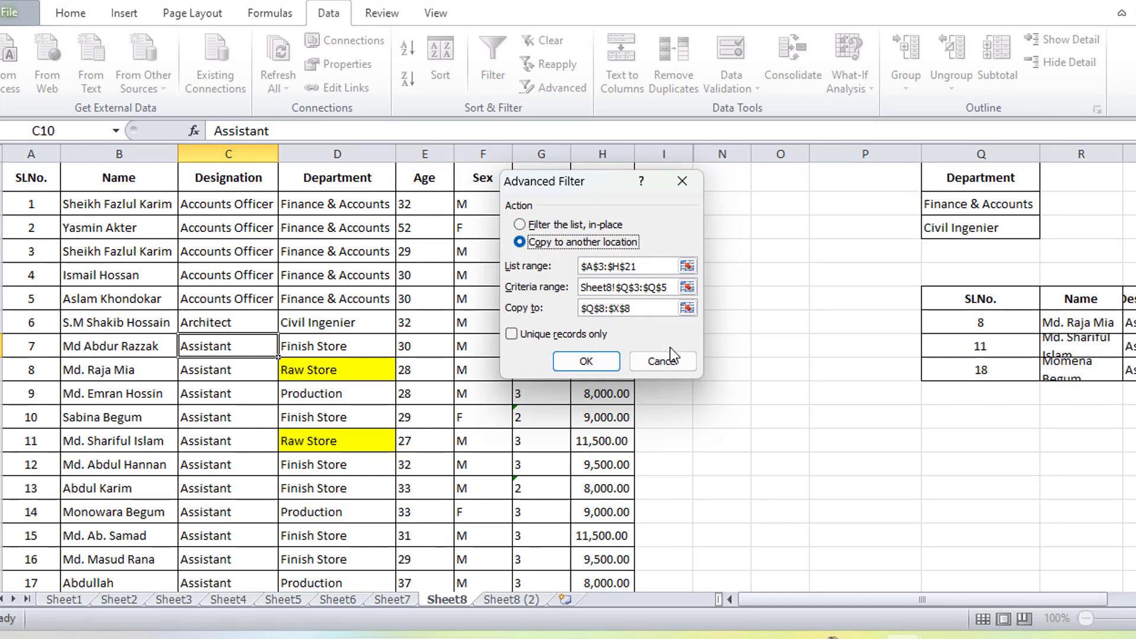
left_click_drag(641, 308, 563, 308)
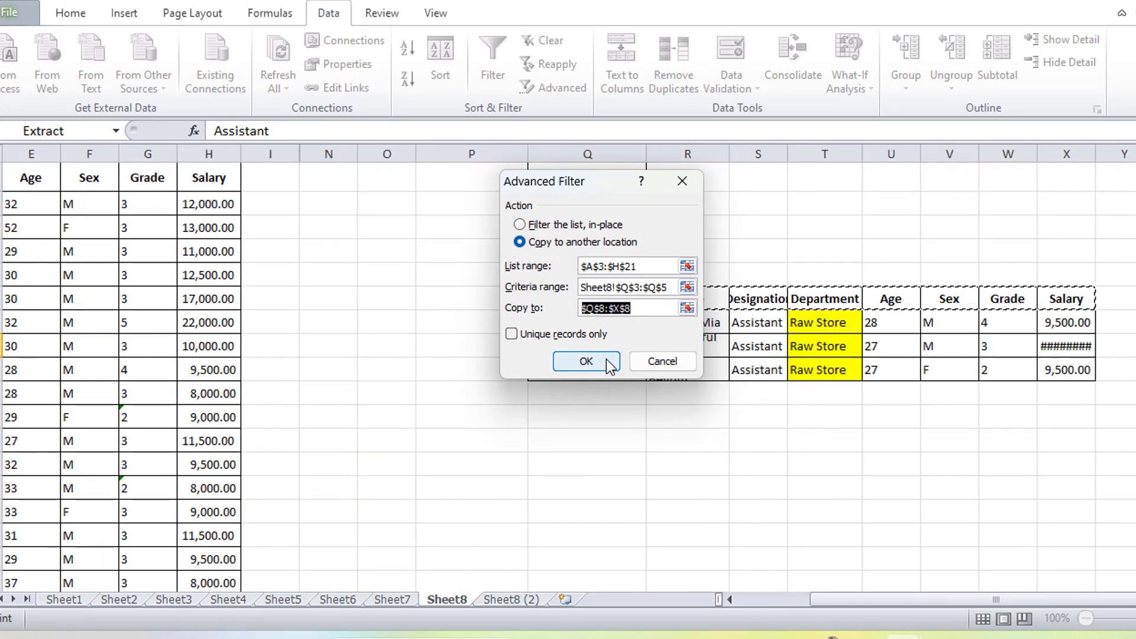
key("BackSpace")
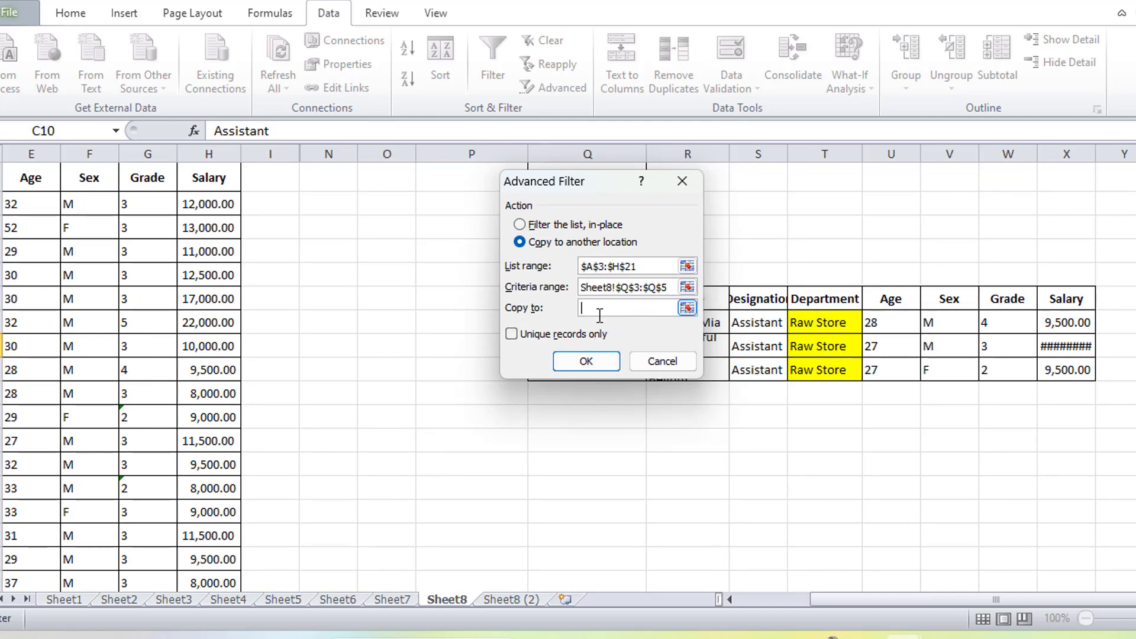
left_click(387, 436)
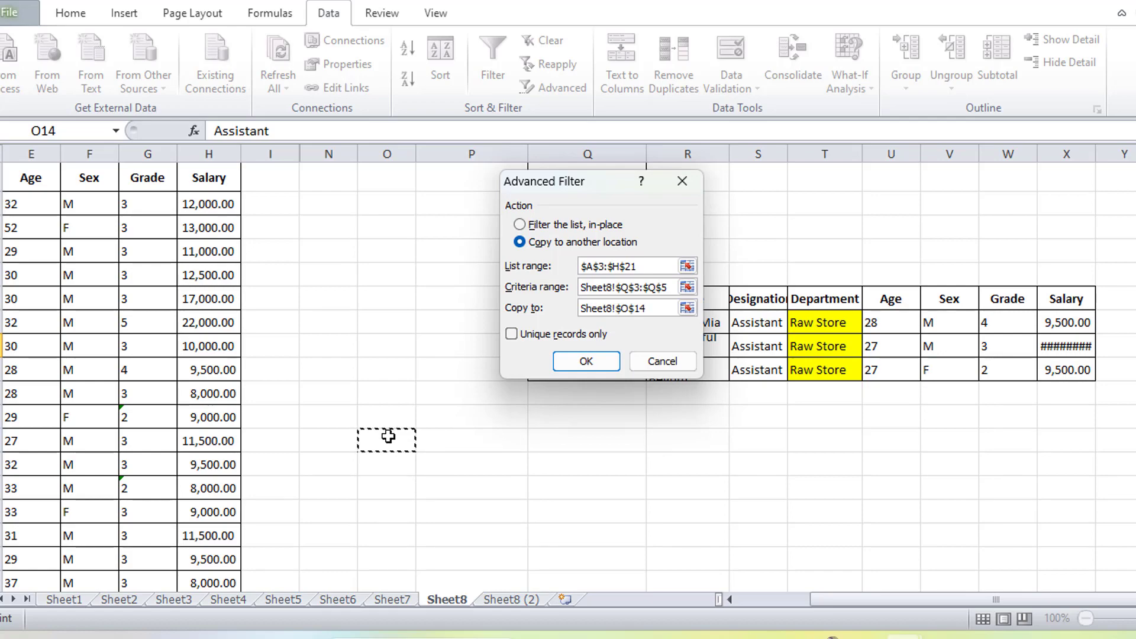
left_click(587, 361)
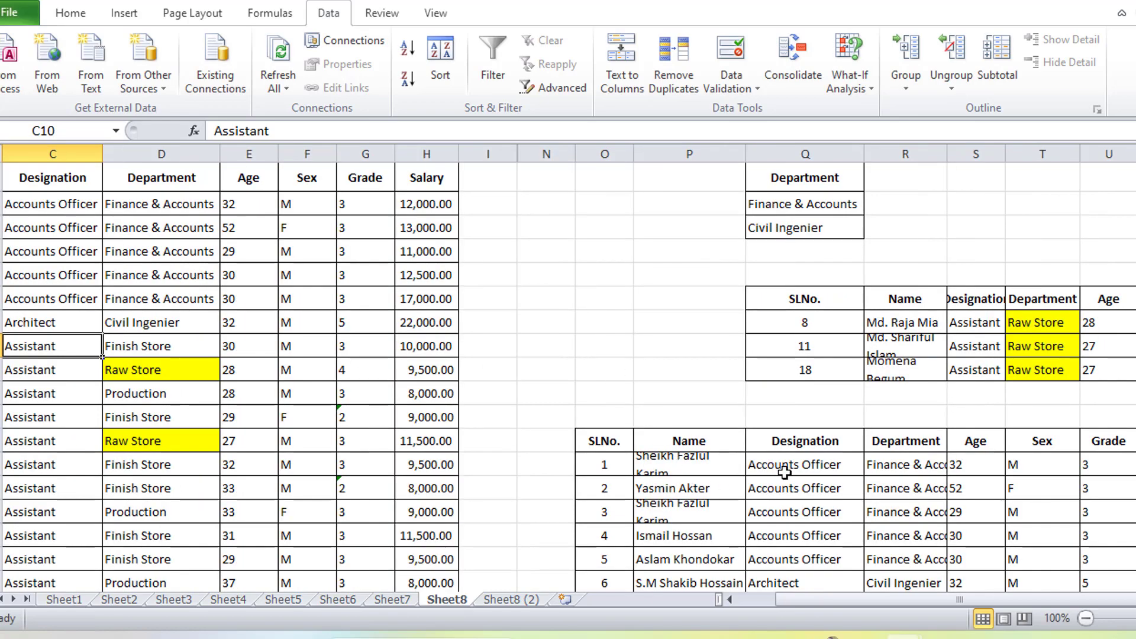
Compare the records extracted at O14 with the source table and the Finance & Accounts and Civil Ingenier criteria in Q3:Q5
scroll(825, 491, "down", 3)
scroll(808, 464, "up", 2)
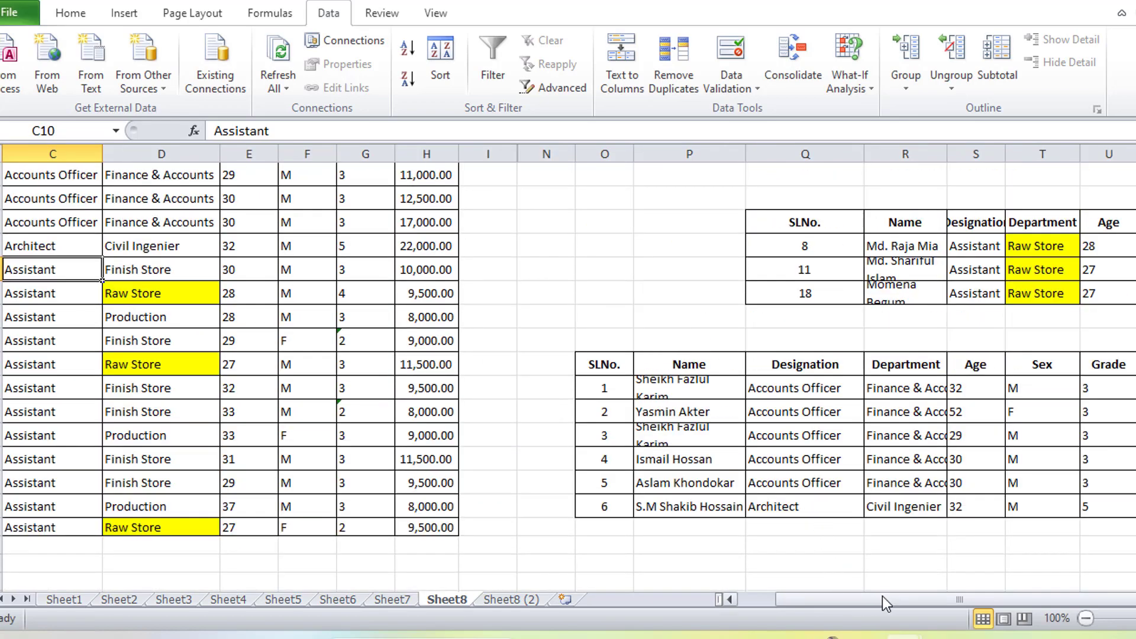
left_click_drag(884, 599, 919, 600)
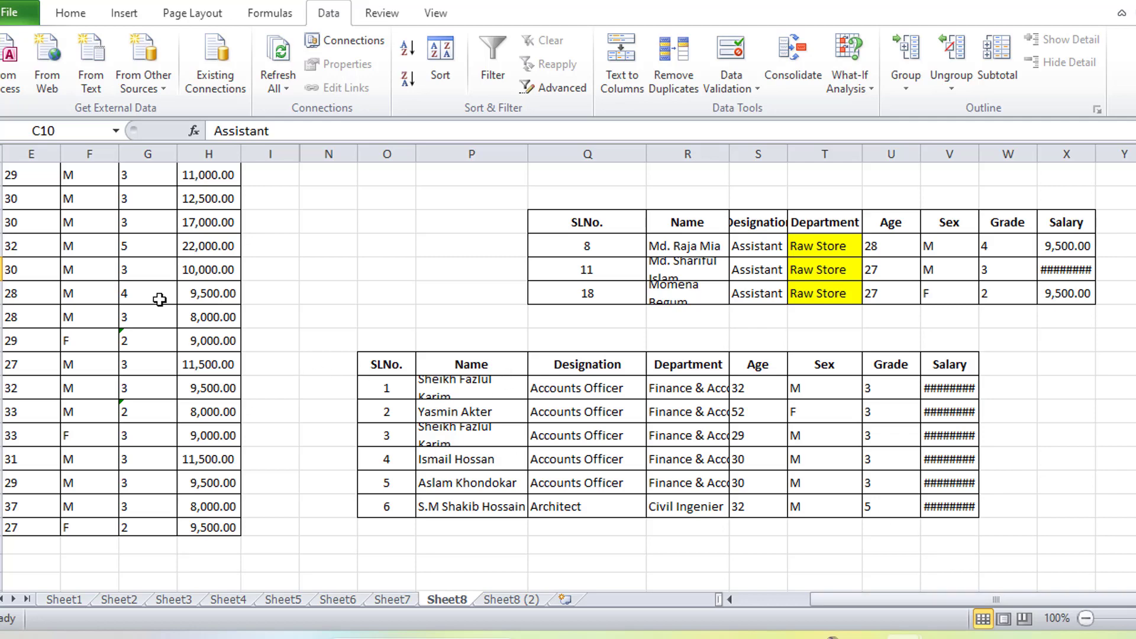
left_click_drag(829, 601, 758, 600)
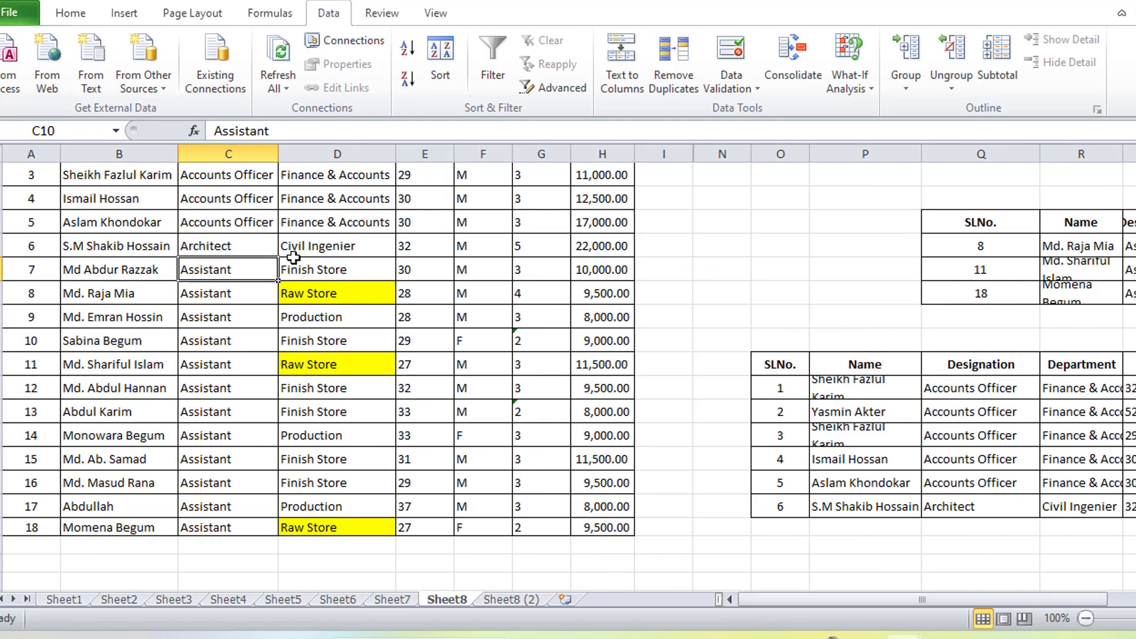
scroll(411, 369, "up", 1)
left_click_drag(856, 605, 932, 599)
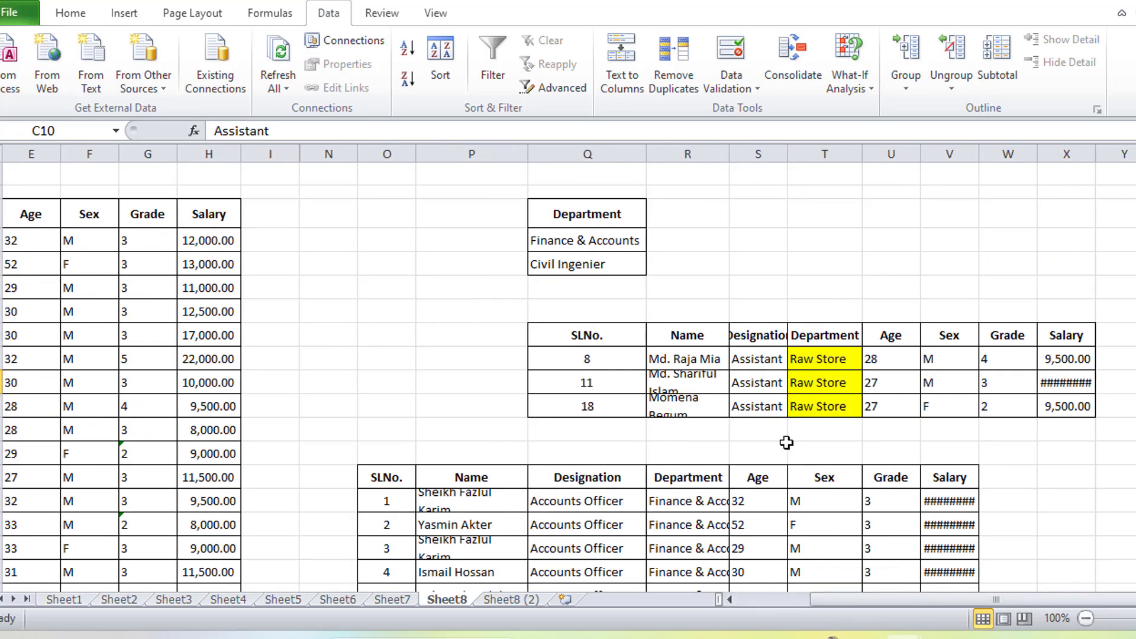
scroll(756, 432, "down", 1)
left_click(579, 200)
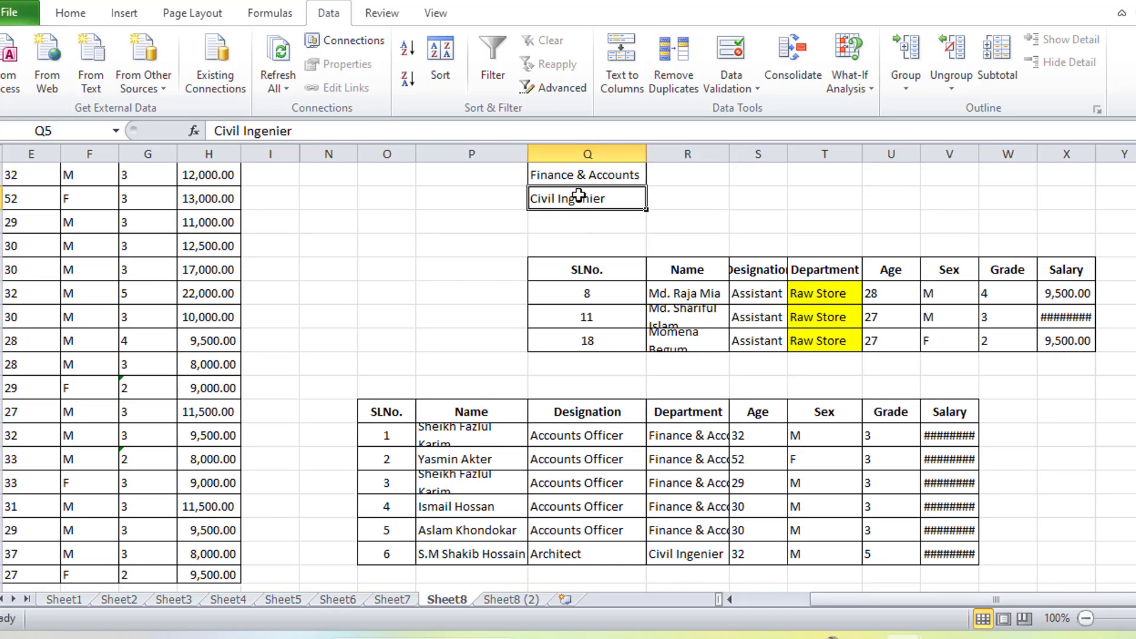
scroll(631, 308, "up", 1)
left_click(575, 217)
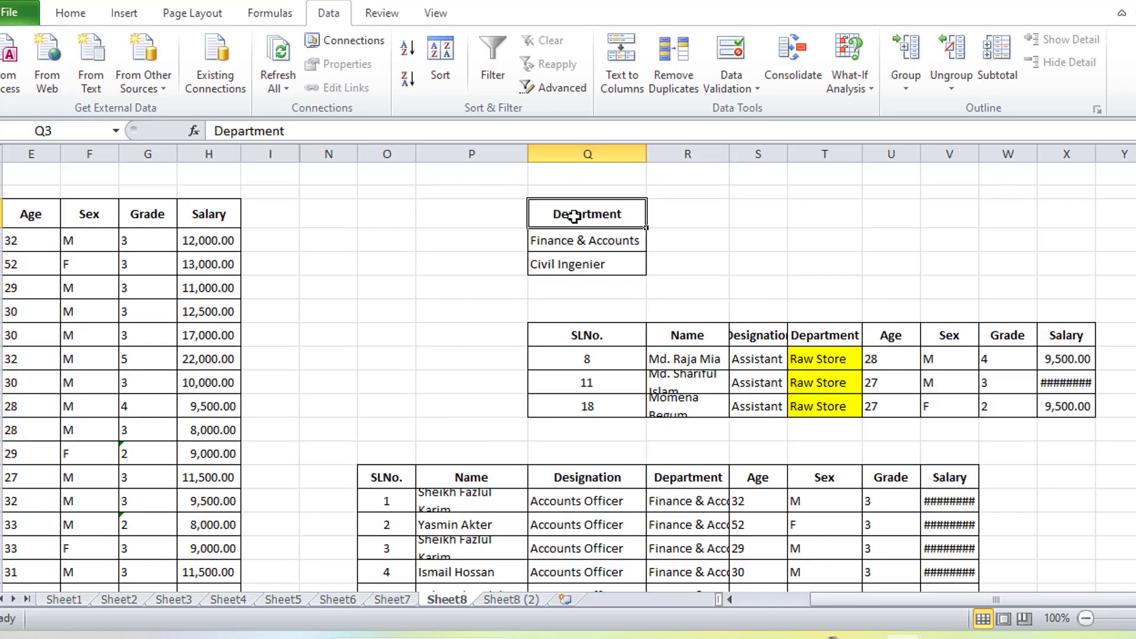
left_click(596, 244)
left_click(596, 260)
scroll(698, 372, "down", 2)
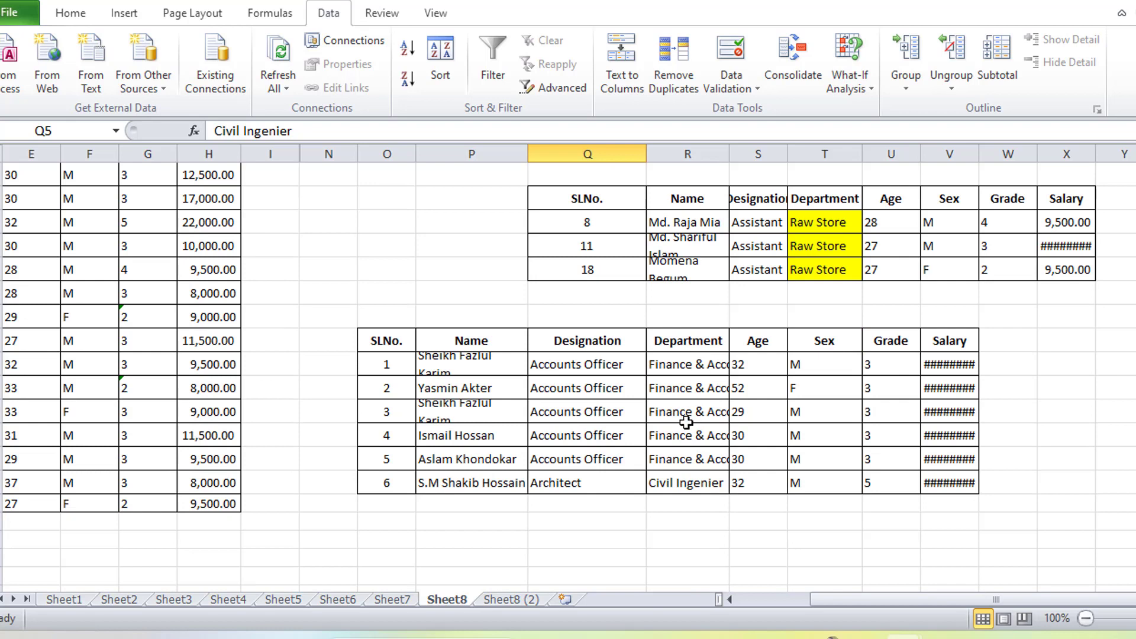
scroll(685, 421, "up", 1)
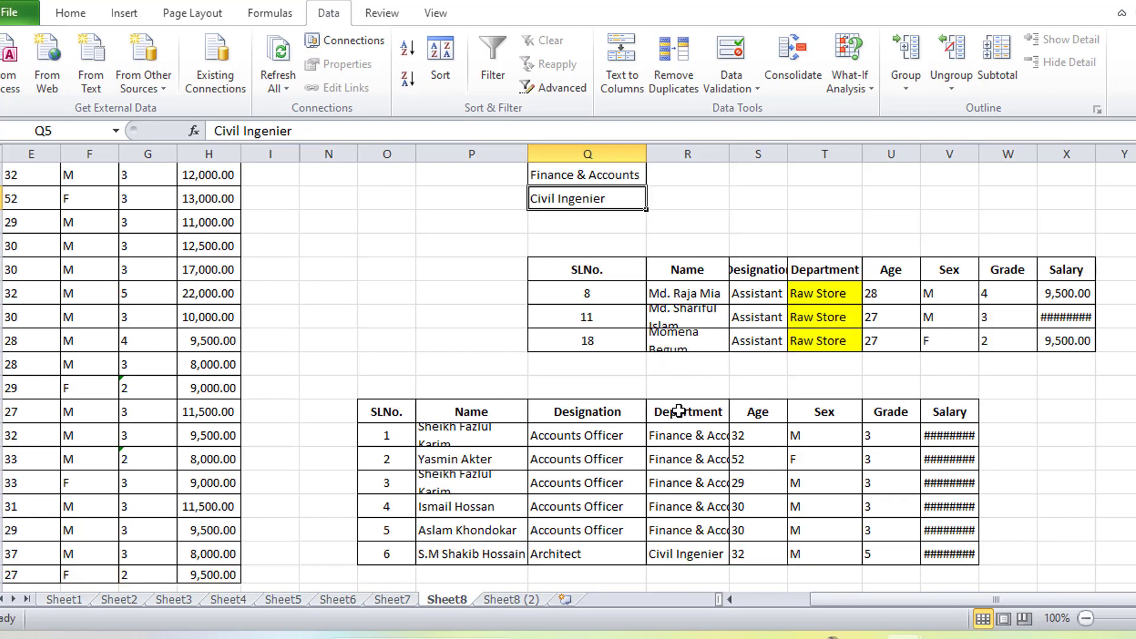
scroll(716, 515, "up", 1)
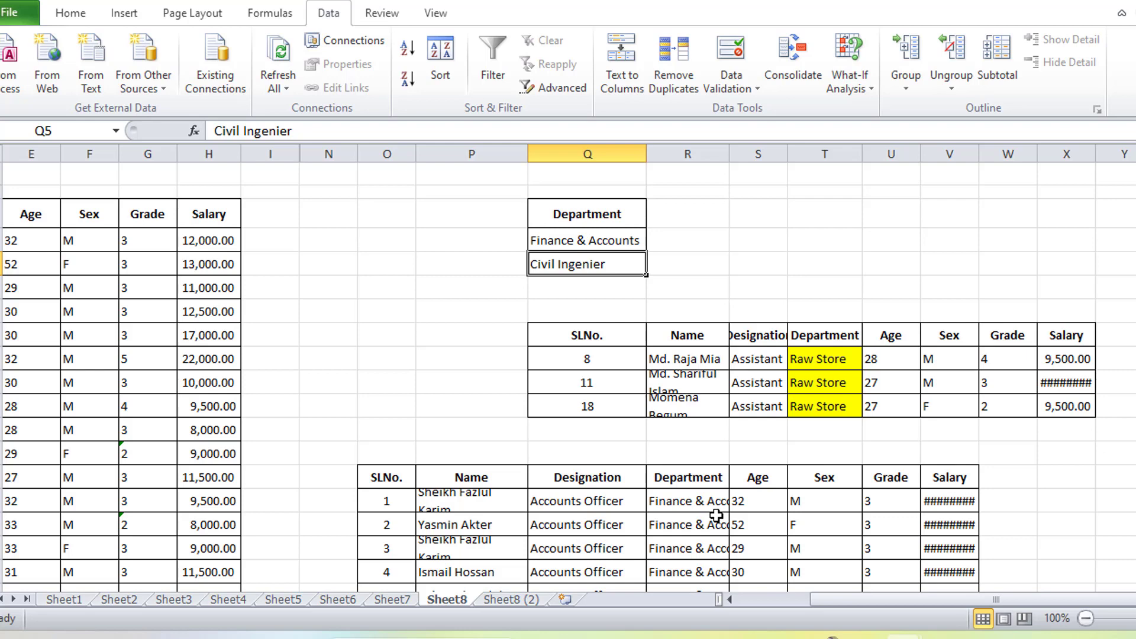
scroll(835, 269, "down", 2)
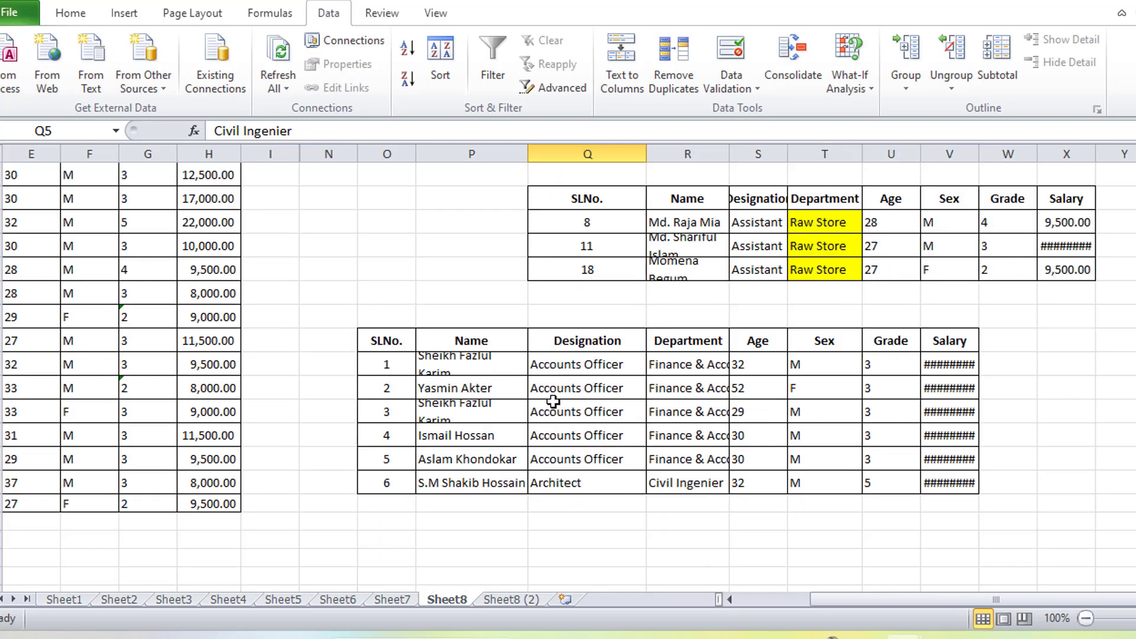
Examine the fields of the records extracted at O14, from SLNo. to Salary
left_click(387, 346)
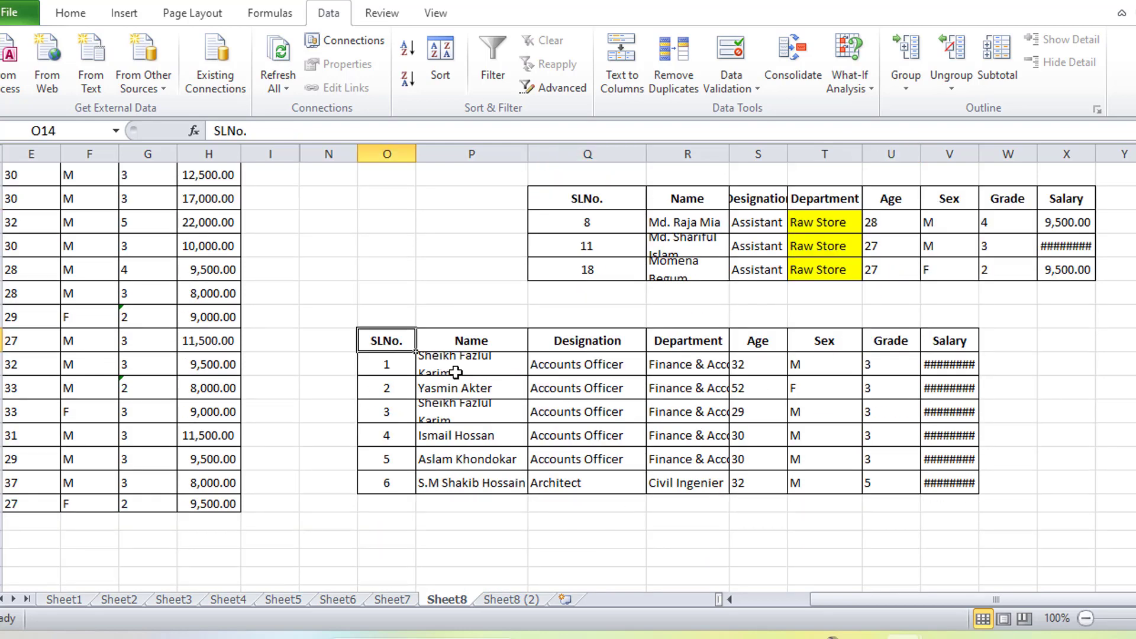
left_click_drag(455, 372, 562, 367)
left_click_drag(659, 358, 946, 366)
left_click(695, 368)
left_click(946, 387)
scroll(941, 387, "up", 2)
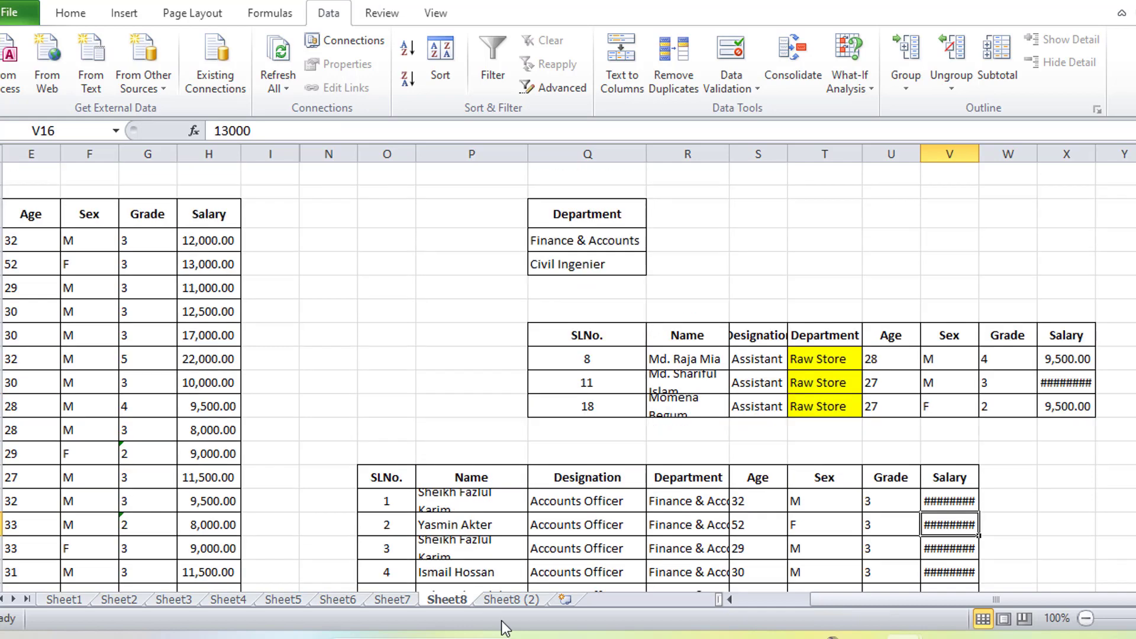
Look over the columns of the source employee table, from Salary and Sex back to Designation, Name and SLNo
left_click(214, 251)
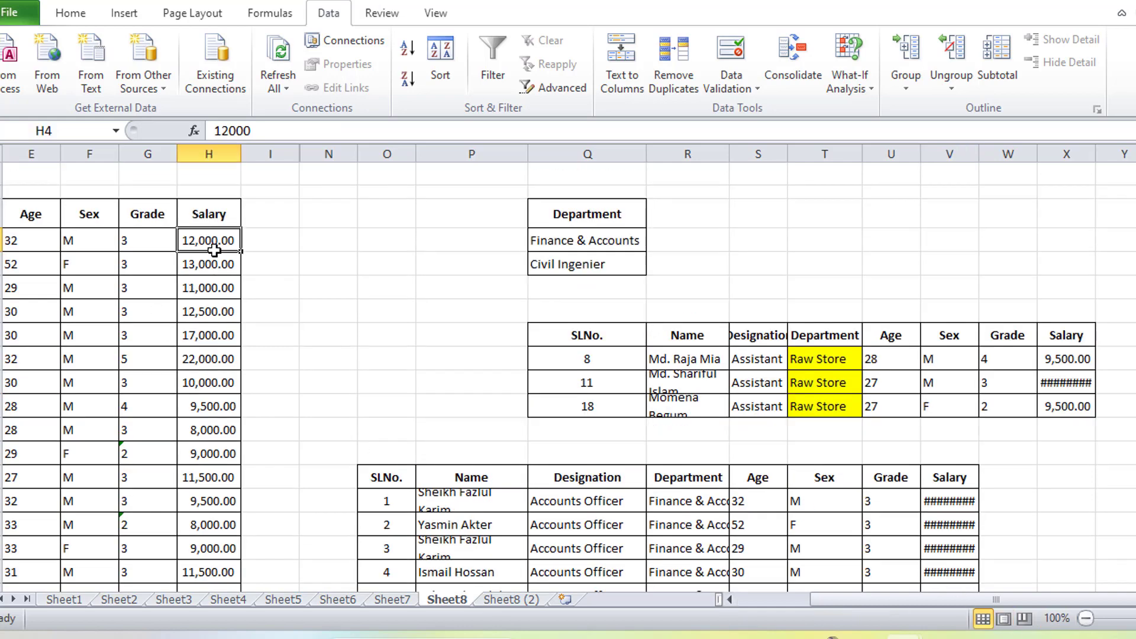
left_click(67, 242)
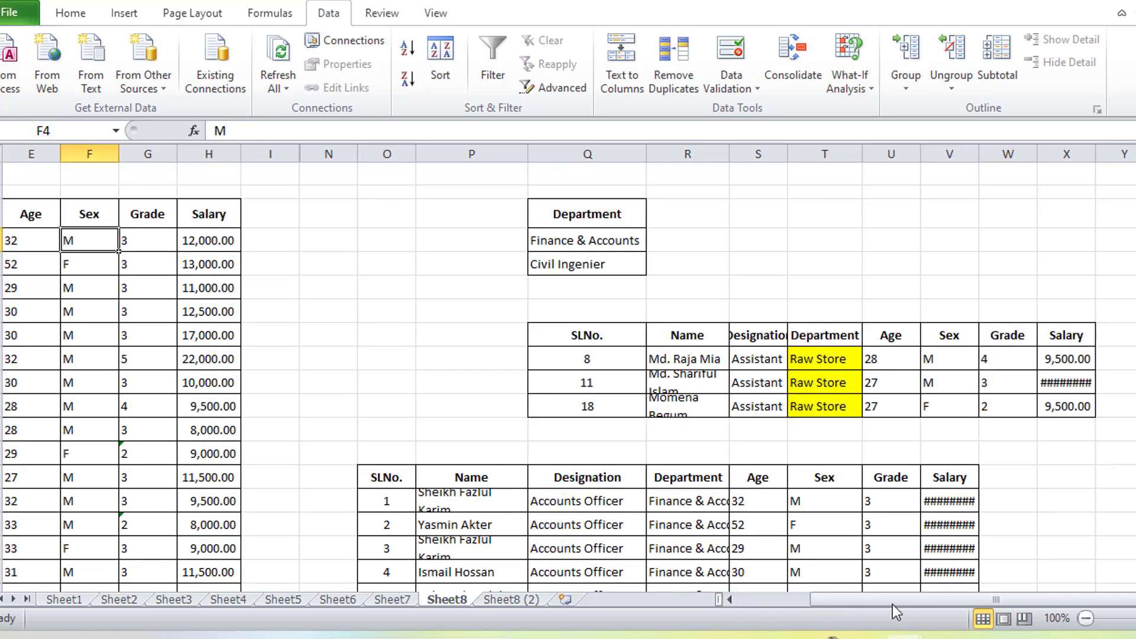
left_click_drag(892, 605, 822, 604)
left_click(225, 237)
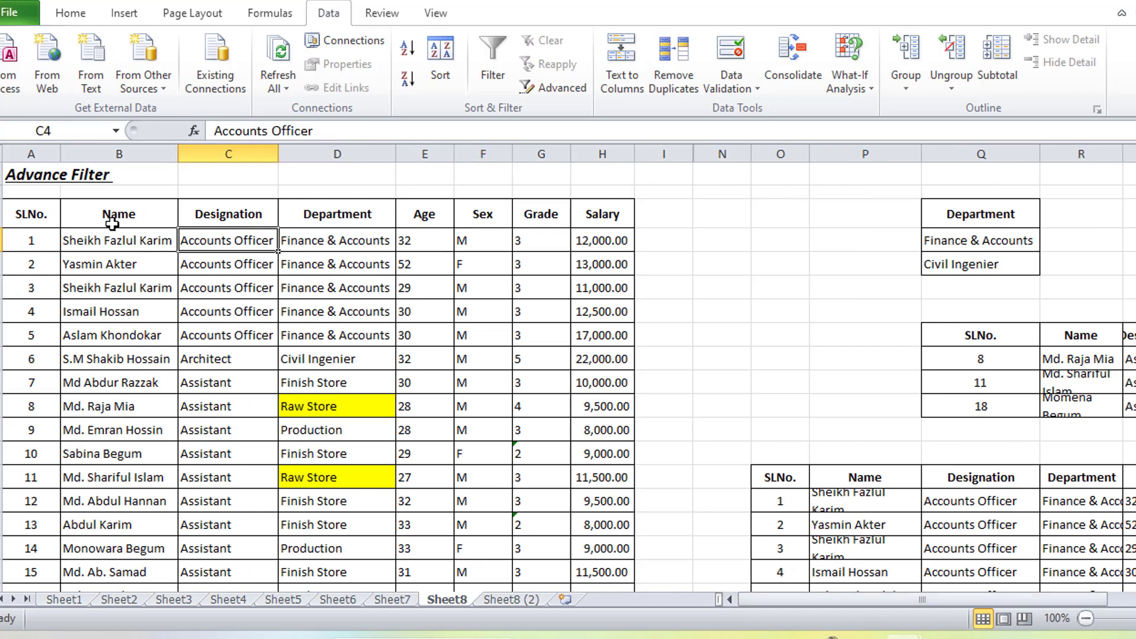
left_click(113, 224)
left_click(30, 215)
left_click(133, 237)
left_click(157, 290)
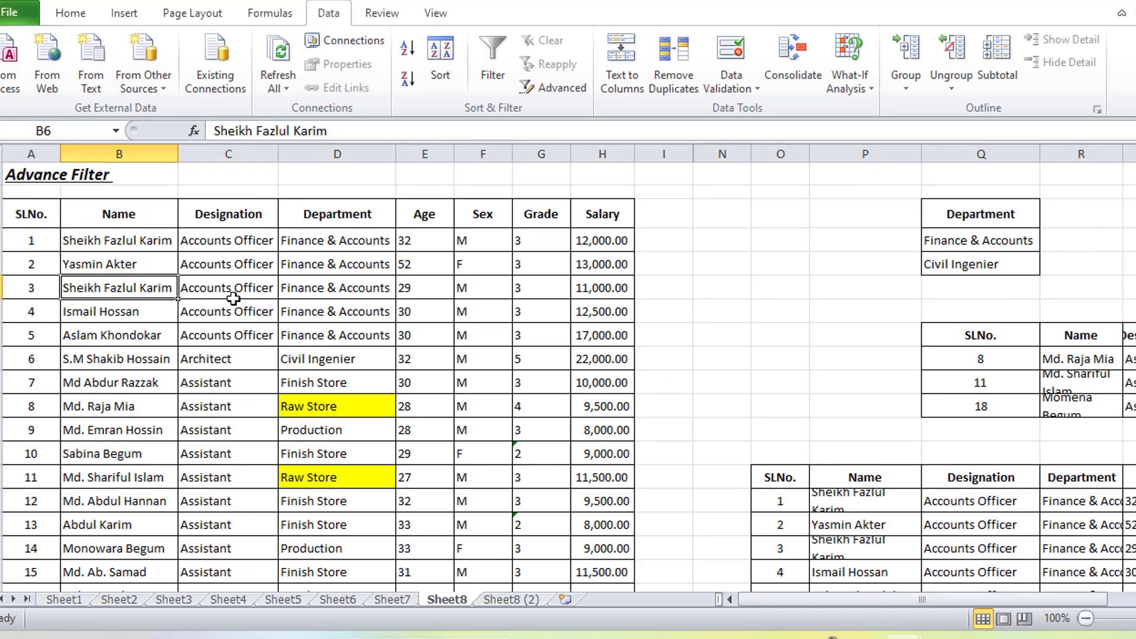
left_click(234, 297)
left_click(595, 313)
left_click(734, 432)
left_click_drag(663, 429, 681, 474)
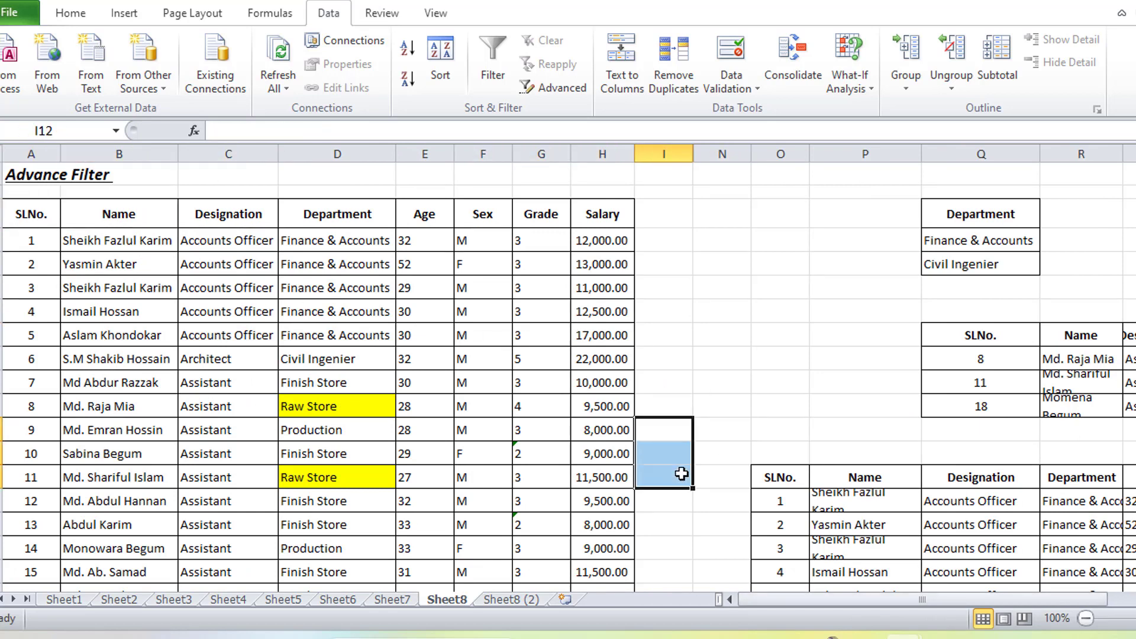